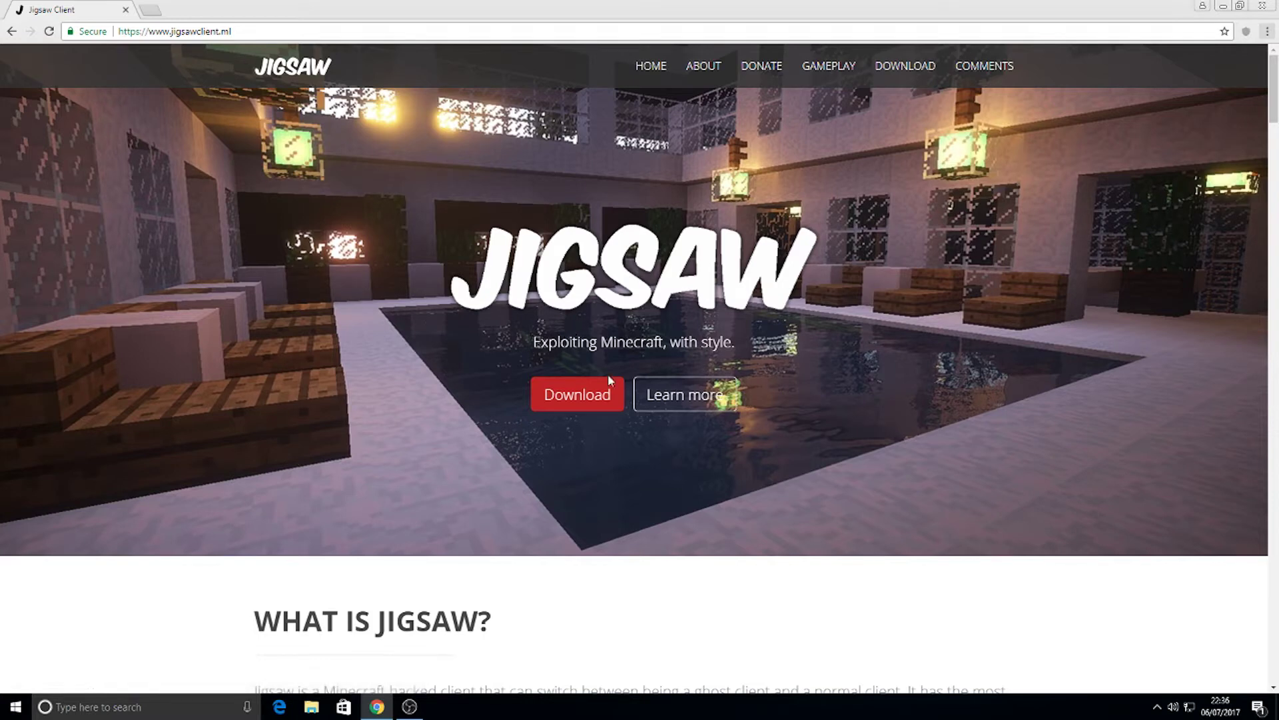
Step: Request the Jigsaw 0.25 installer for Minecraft 1.8.8 from the site's download section
left_click(591, 396)
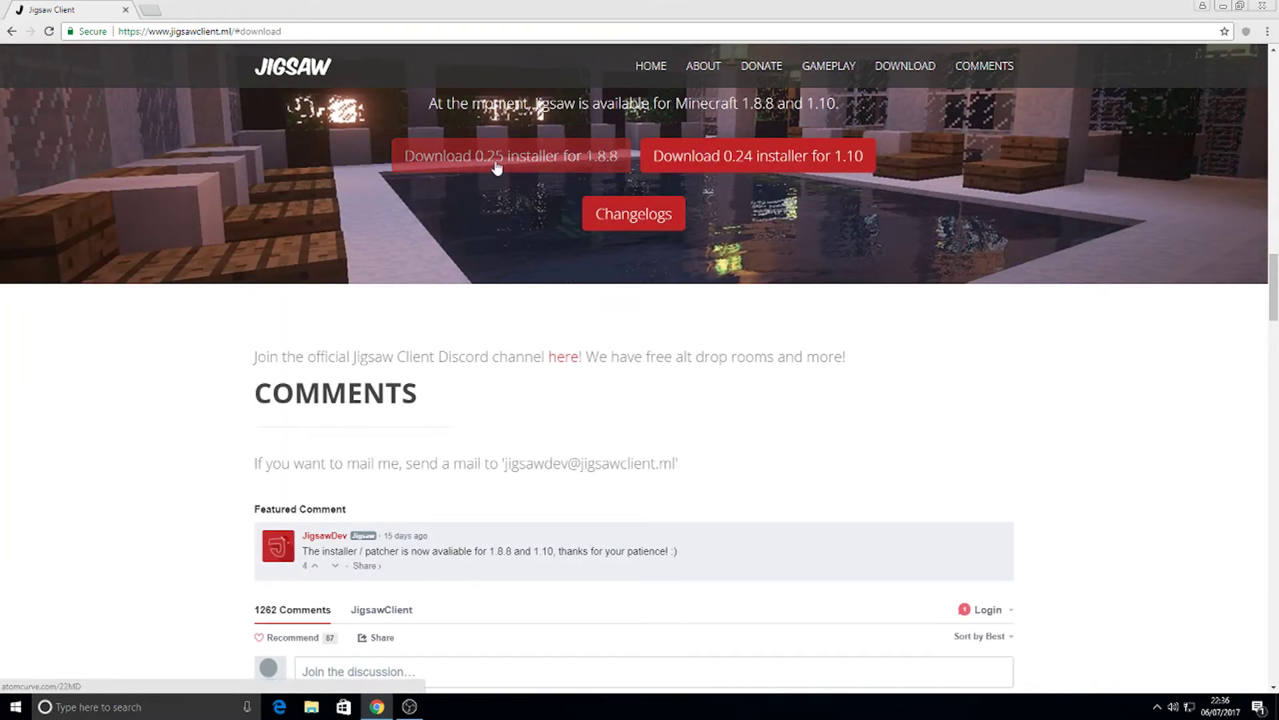
left_click(526, 165)
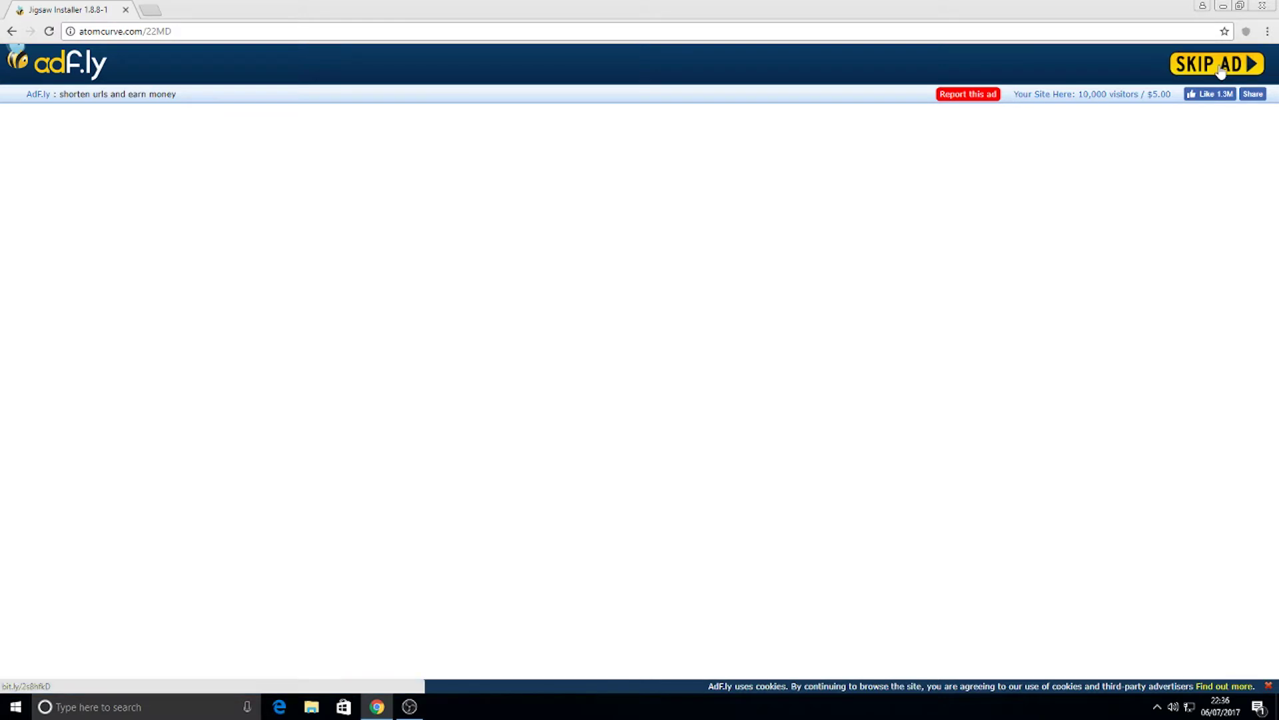
Step: Skip both adf.ly ad pages and close the unwanted Search App tab
left_click(1217, 71)
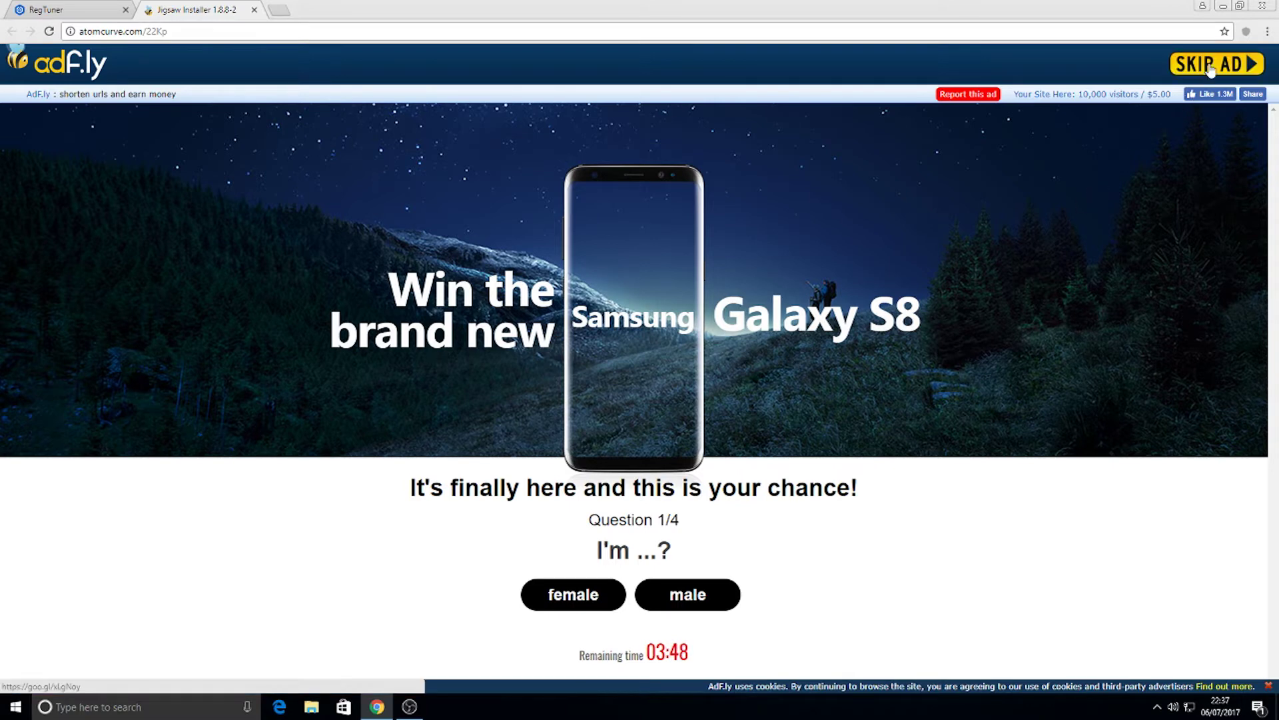
left_click(1215, 65)
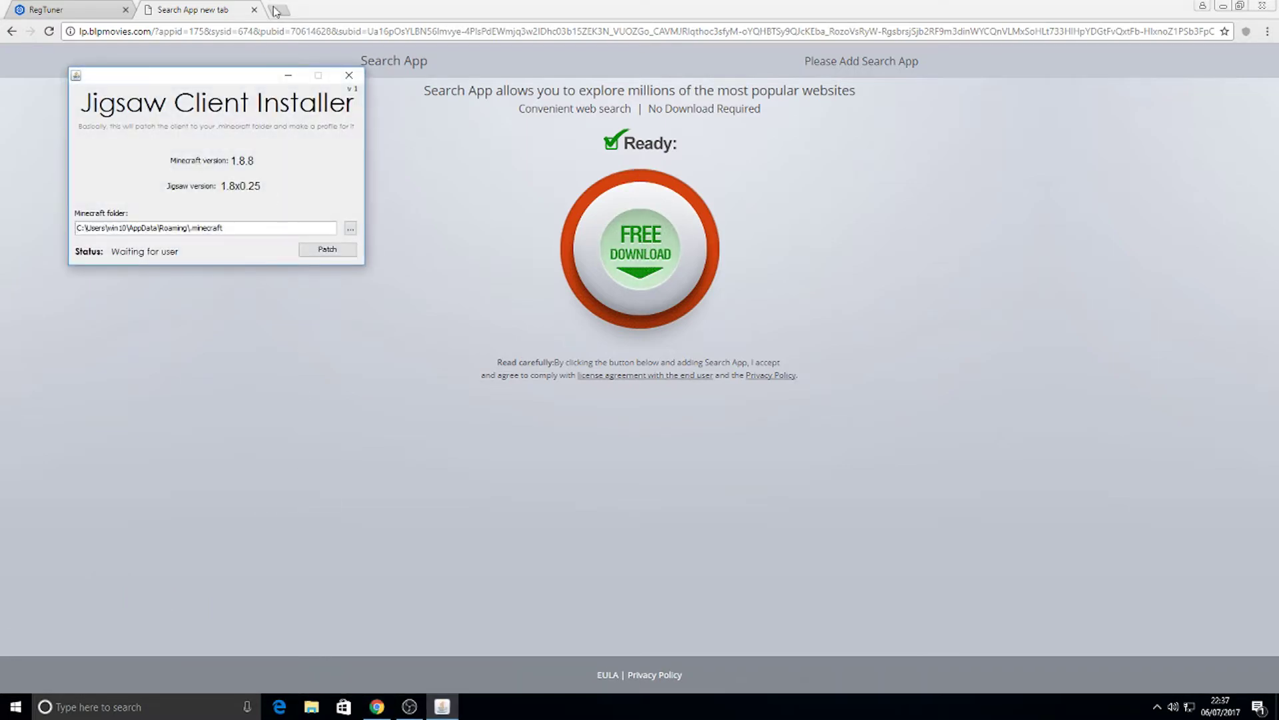
left_click(254, 9)
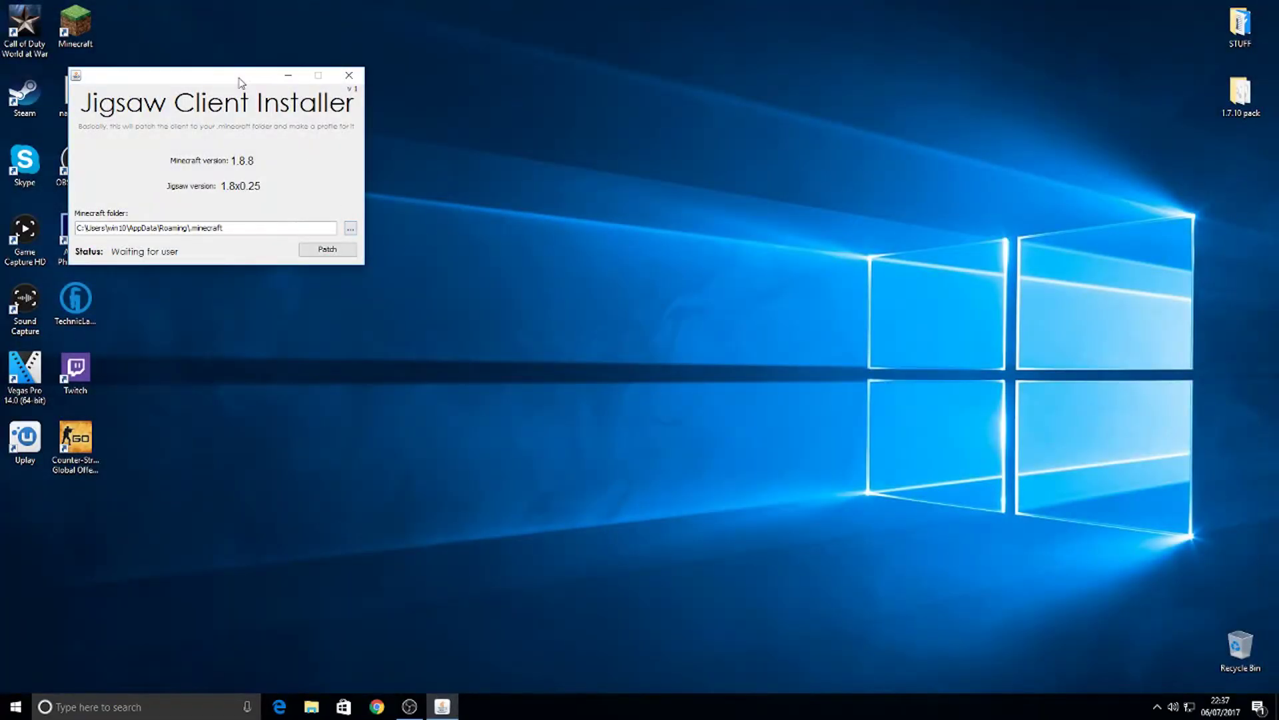
left_click_drag(241, 83, 749, 130)
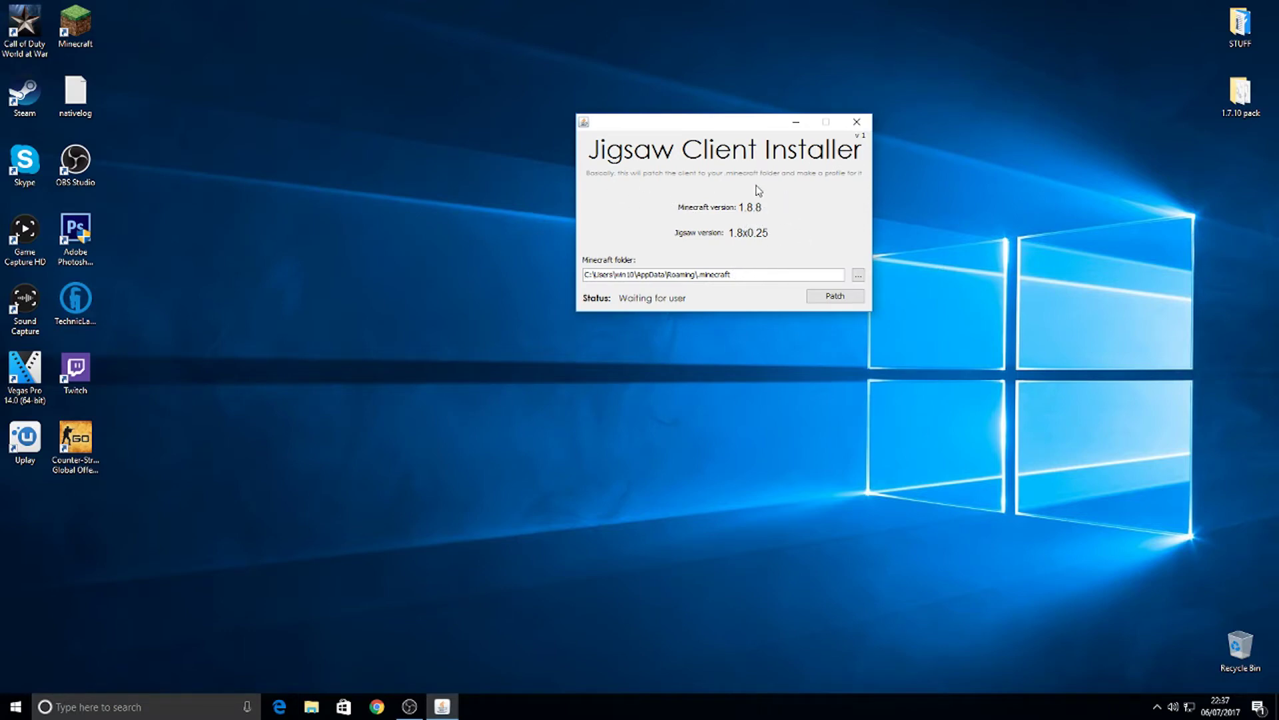
double_click(75, 30)
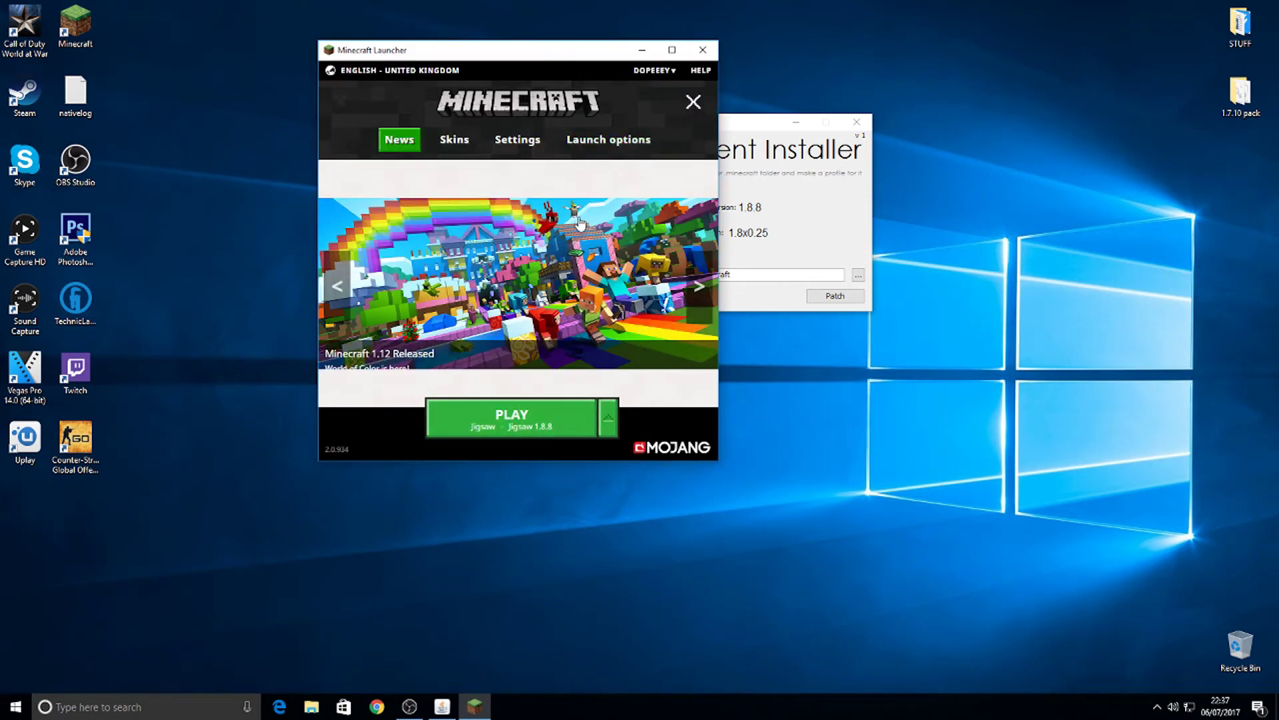
left_click(577, 142)
left_click(376, 217)
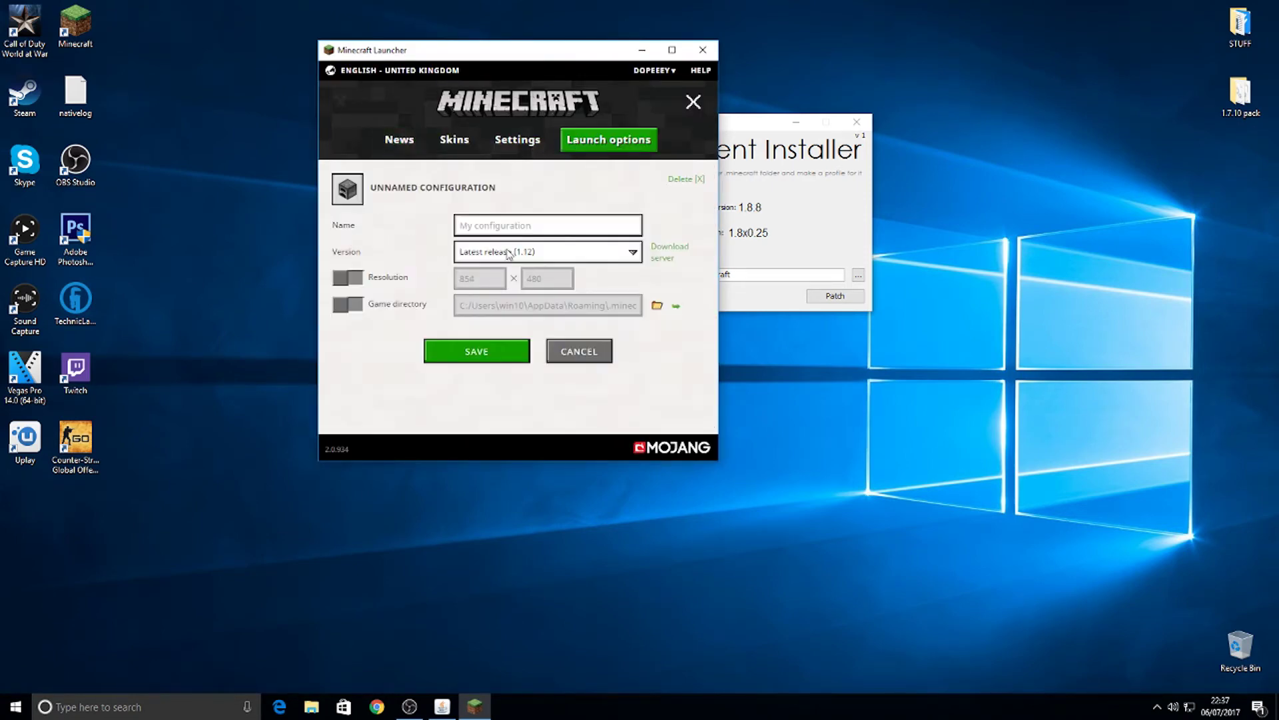
left_click(513, 254)
scroll(513, 300, "down", 6)
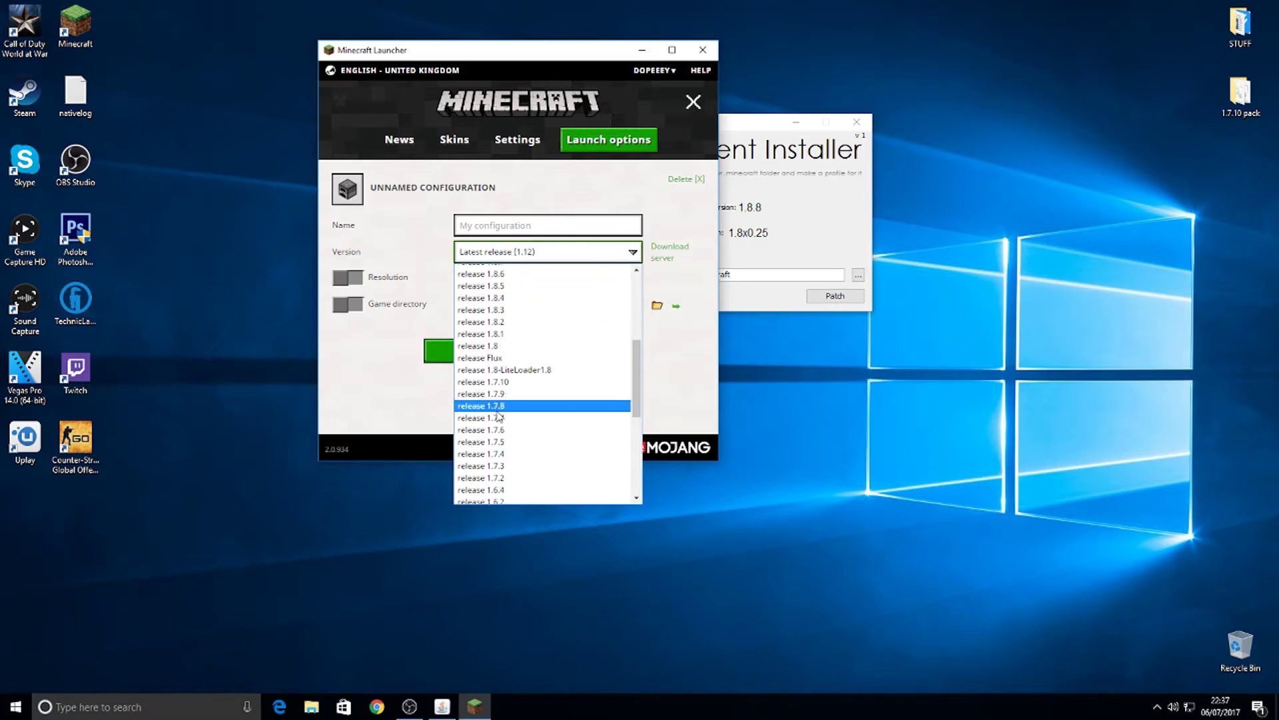
scroll(500, 339, "up", 3)
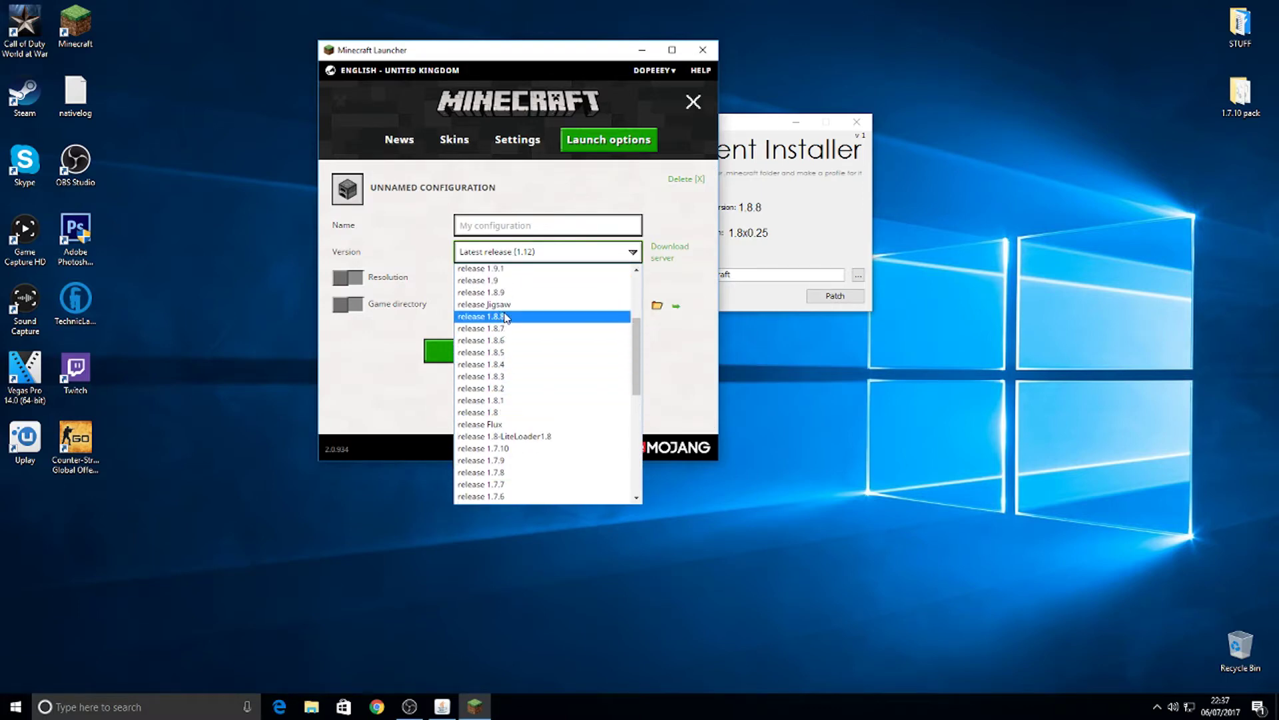
left_click(427, 242)
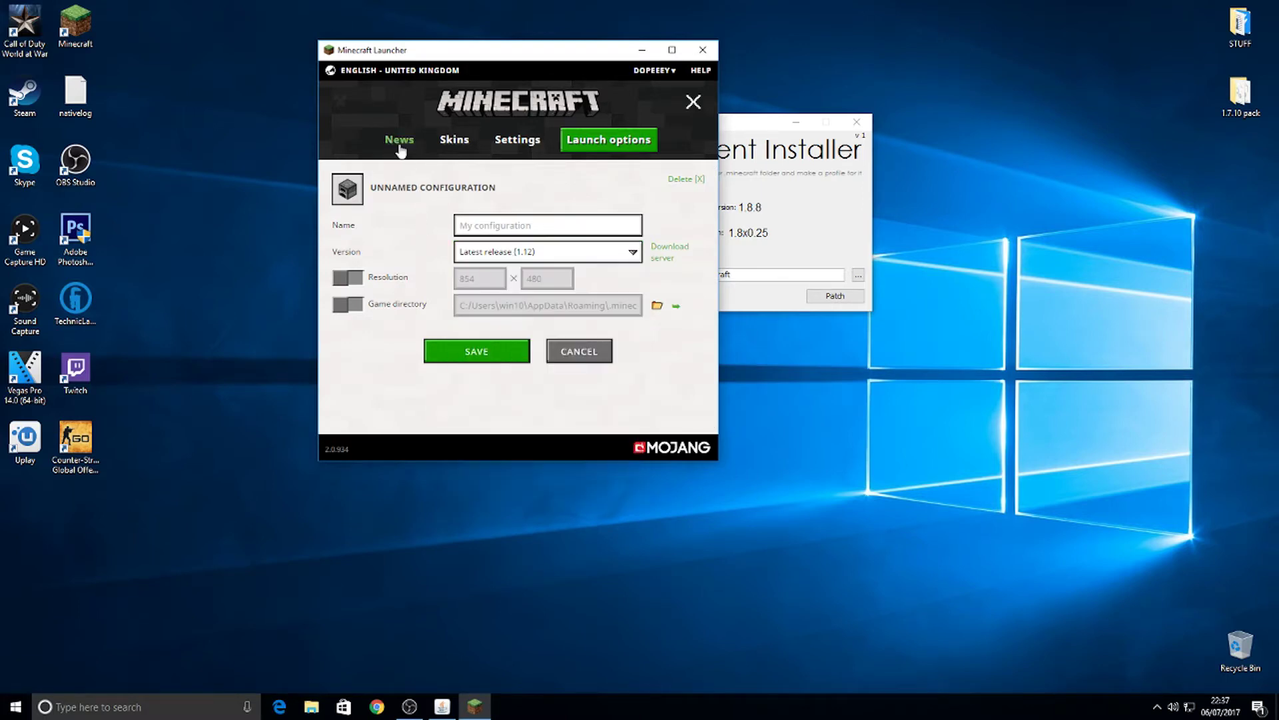
left_click(579, 351)
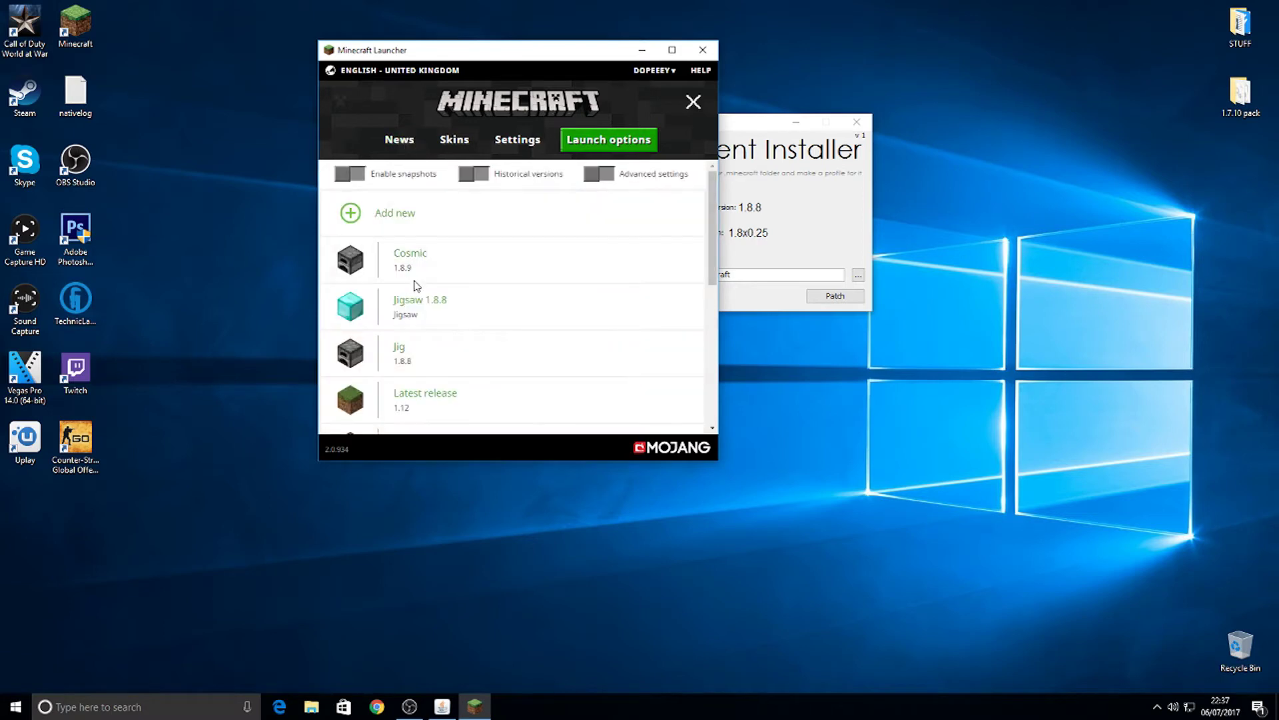
left_click(703, 50)
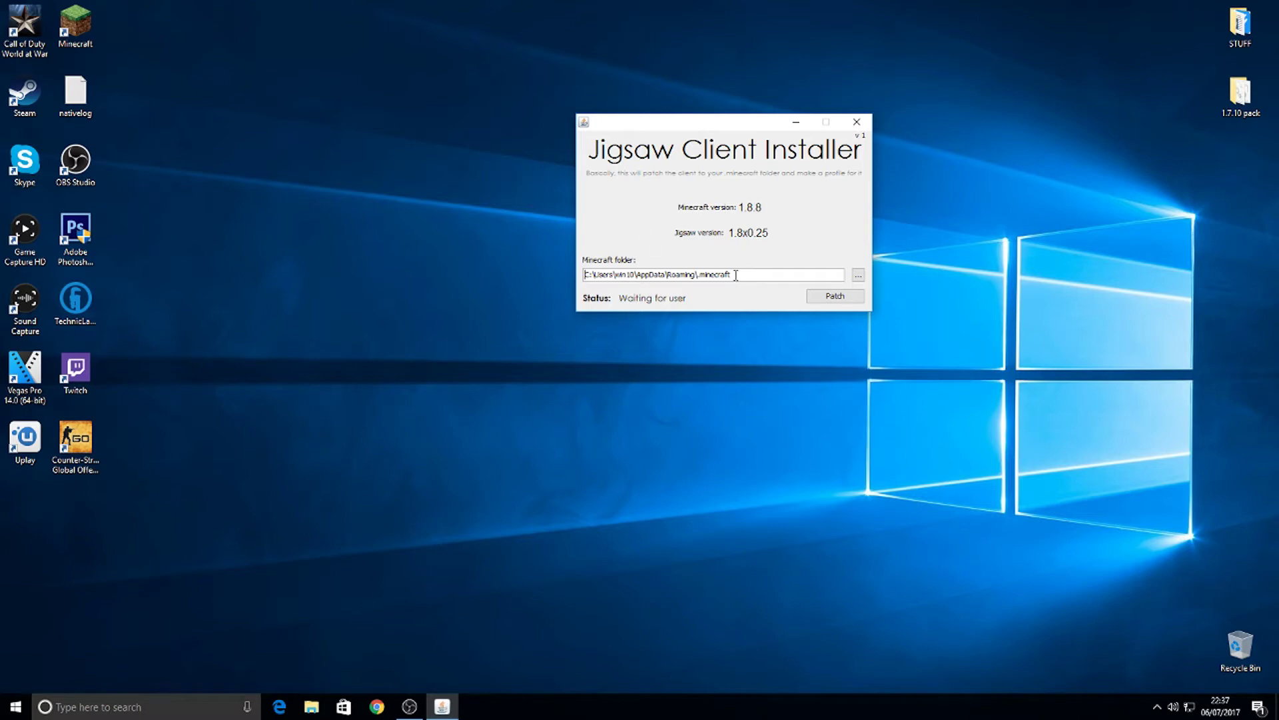
Step: Patch Jigsaw 1.8x0.25 into Minecraft and dismiss the 'patched and installed' message
left_click(837, 297)
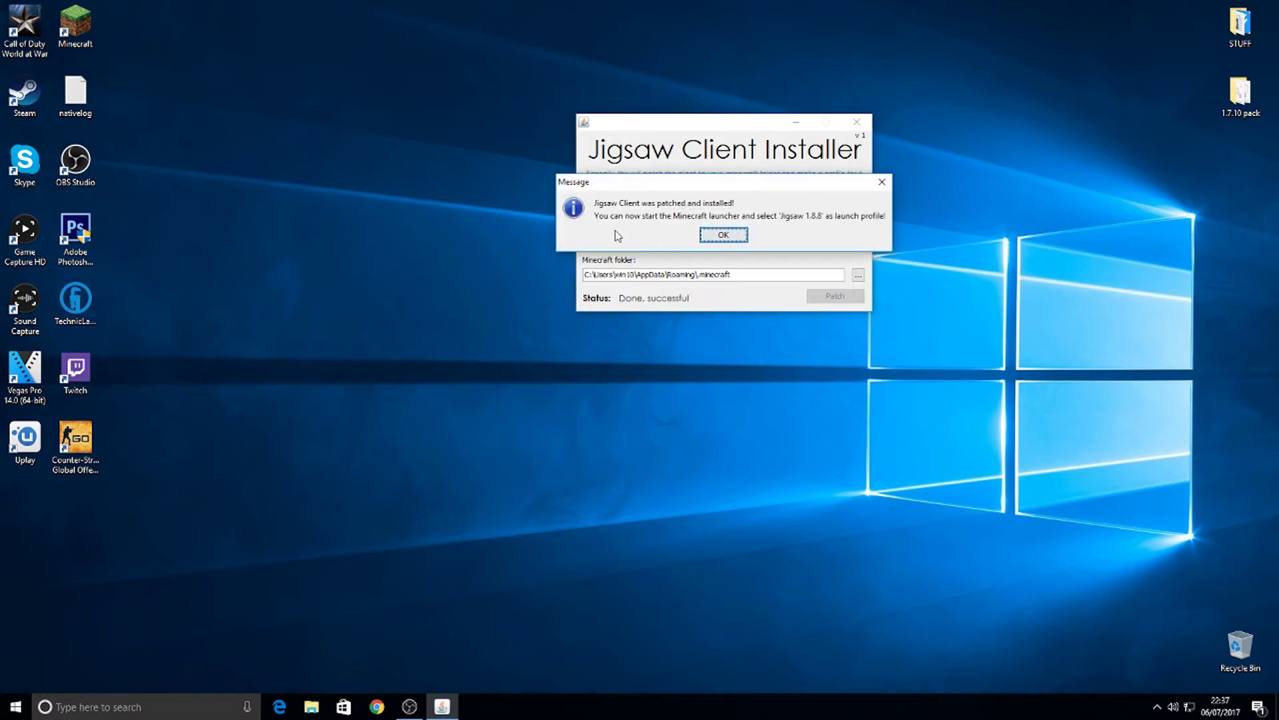
left_click(723, 236)
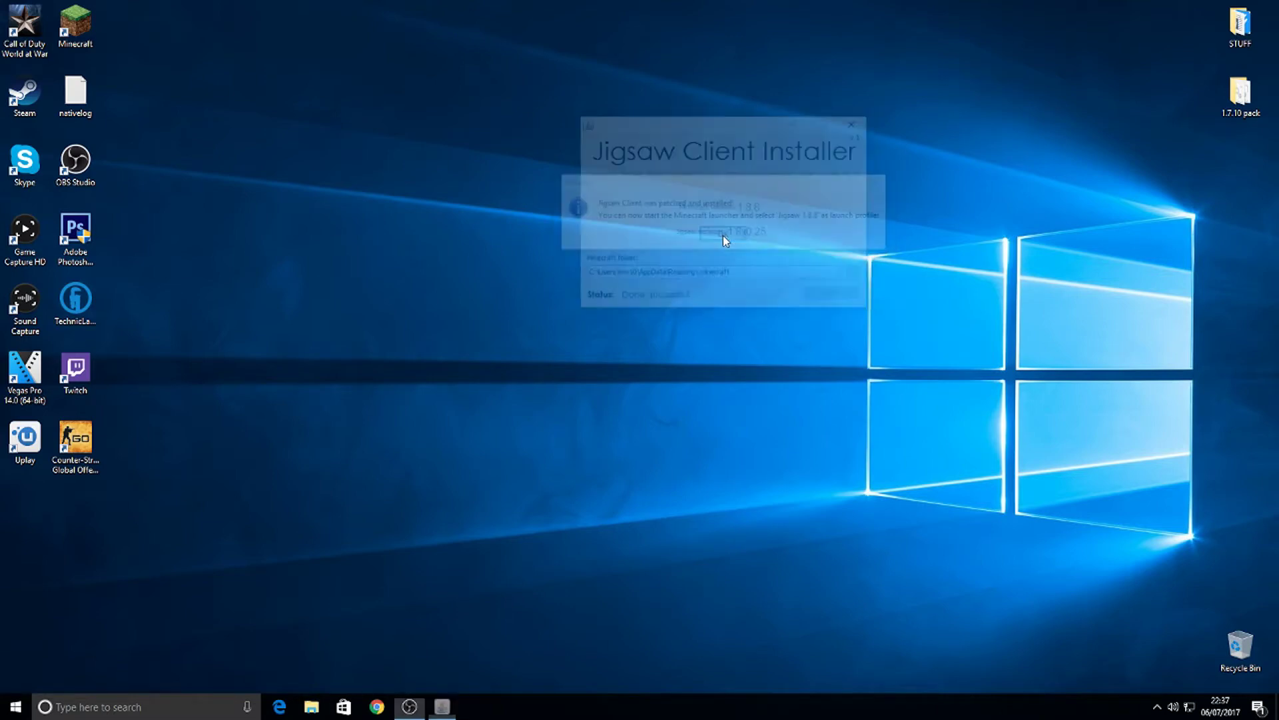
Step: Open Minecraft Launcher and play using the 'Jigsaw 1.8.8' profile
double_click(82, 30)
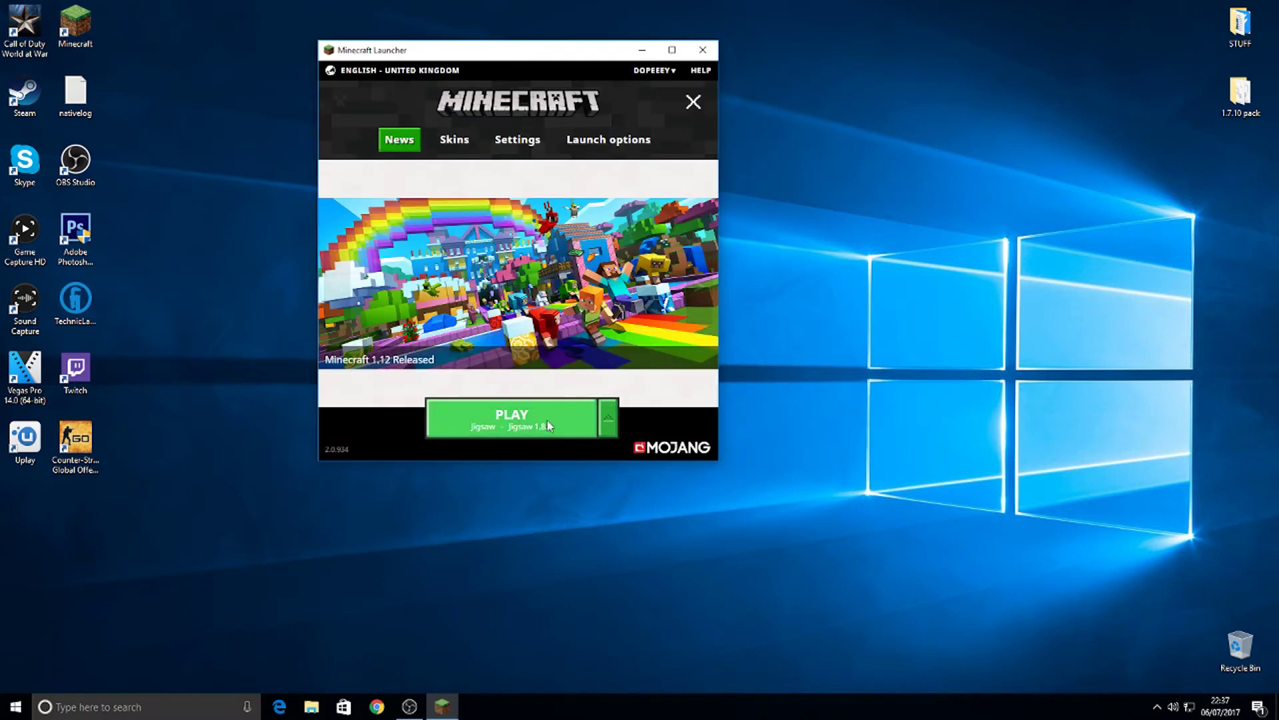
left_click(608, 420)
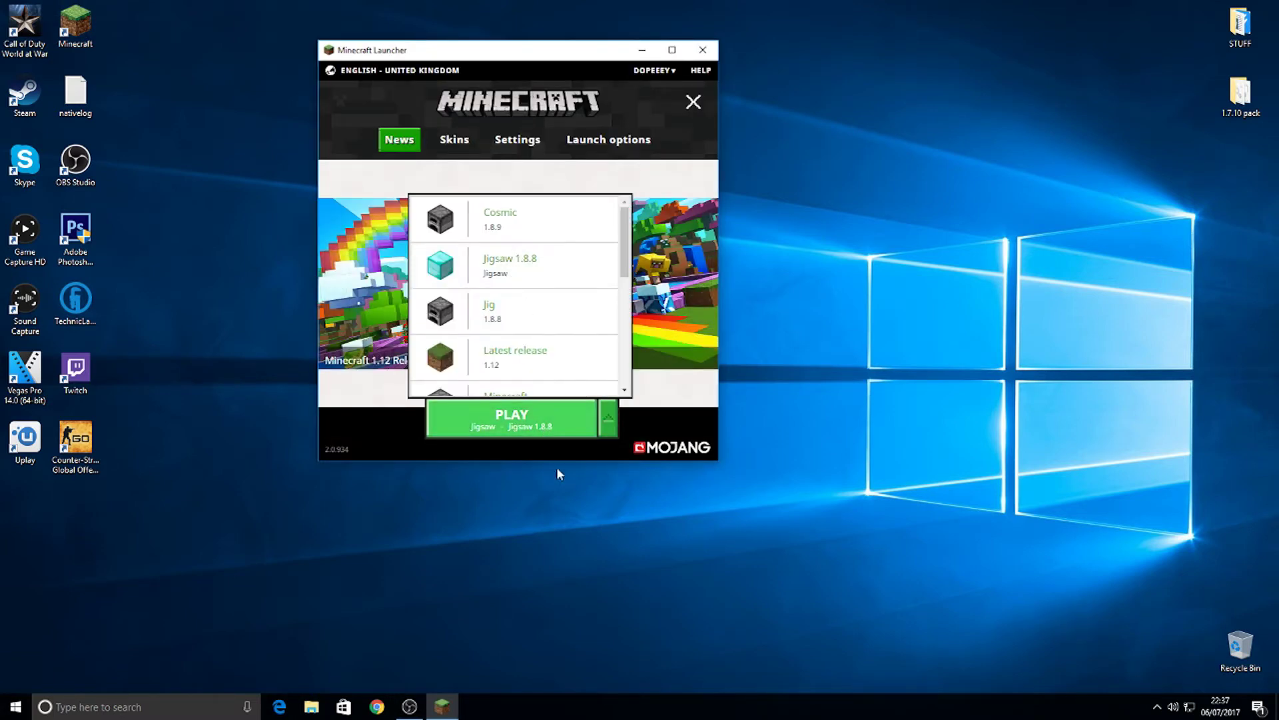
left_click(615, 429)
left_click(533, 419)
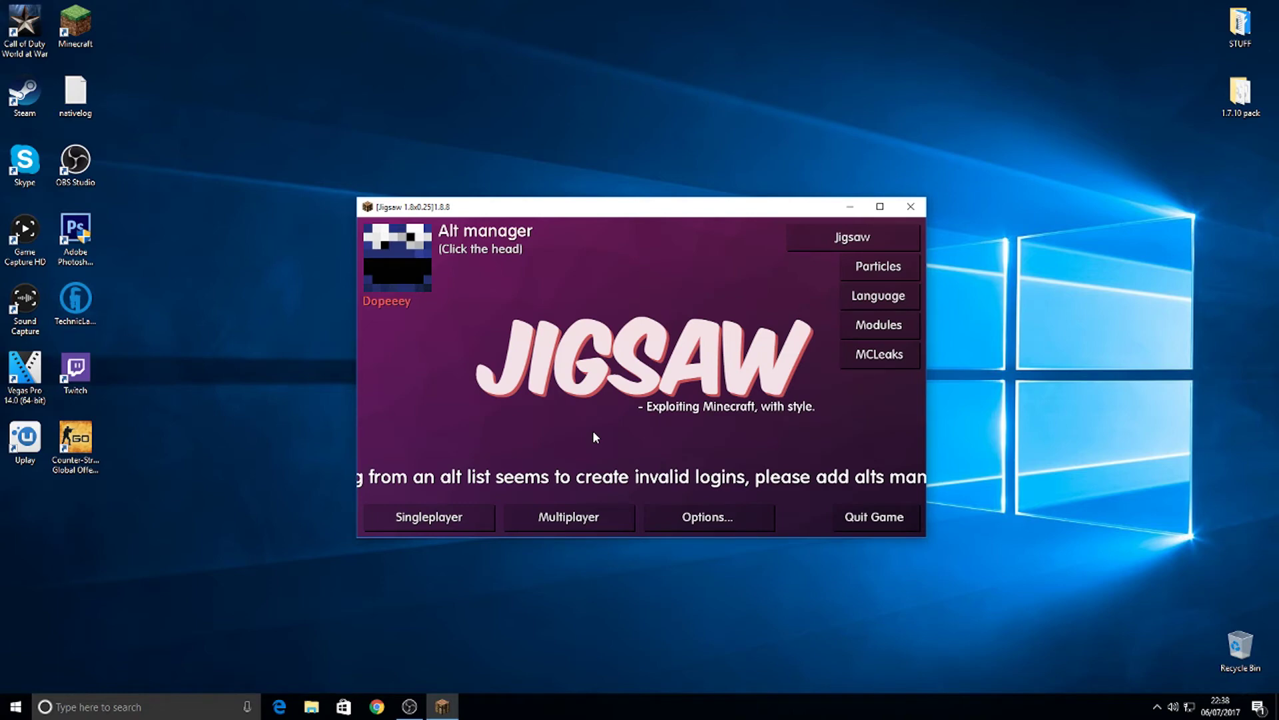
Step: Maximize the game window and create a Creative-mode Singleplayer world named New World
left_click(880, 207)
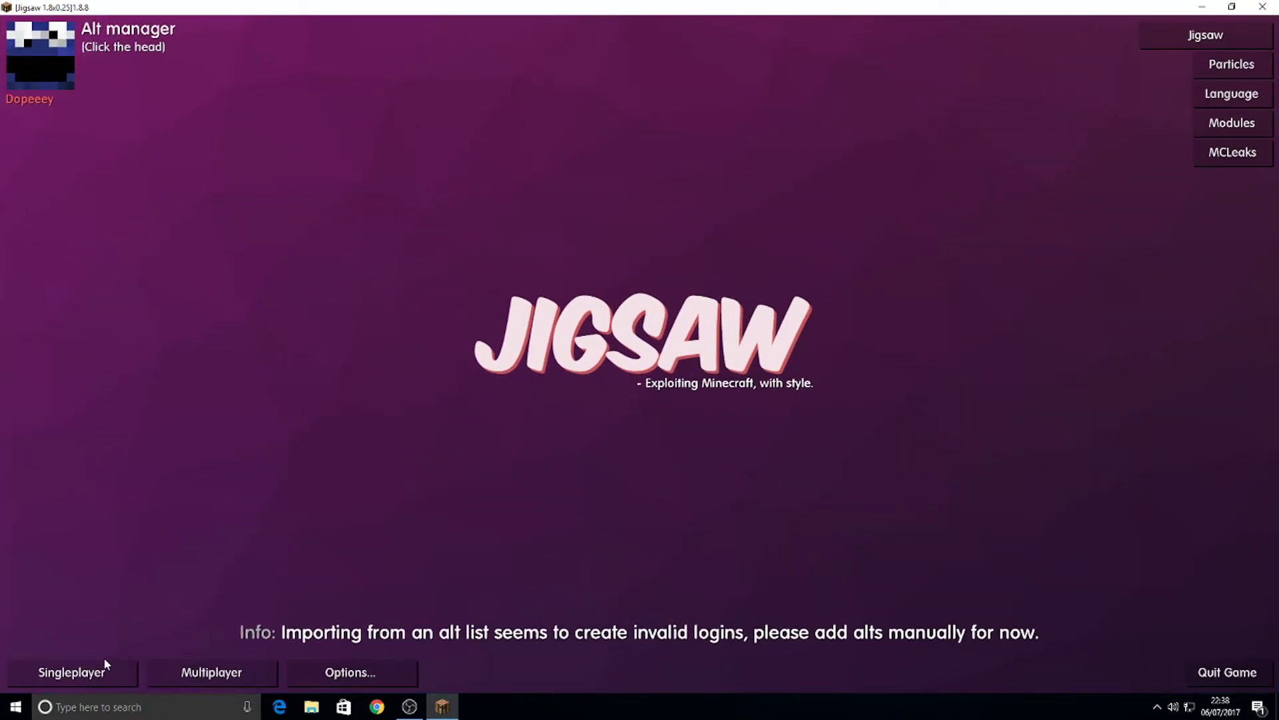
left_click(96, 680)
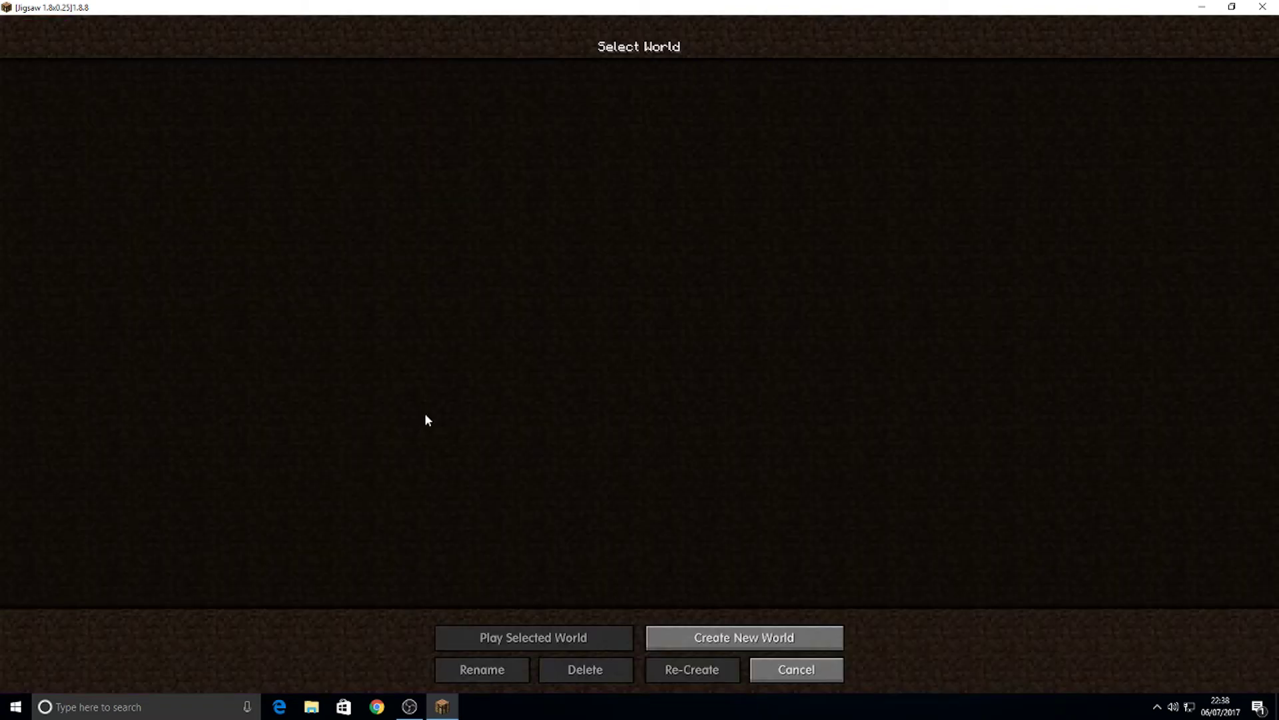
left_click(711, 651)
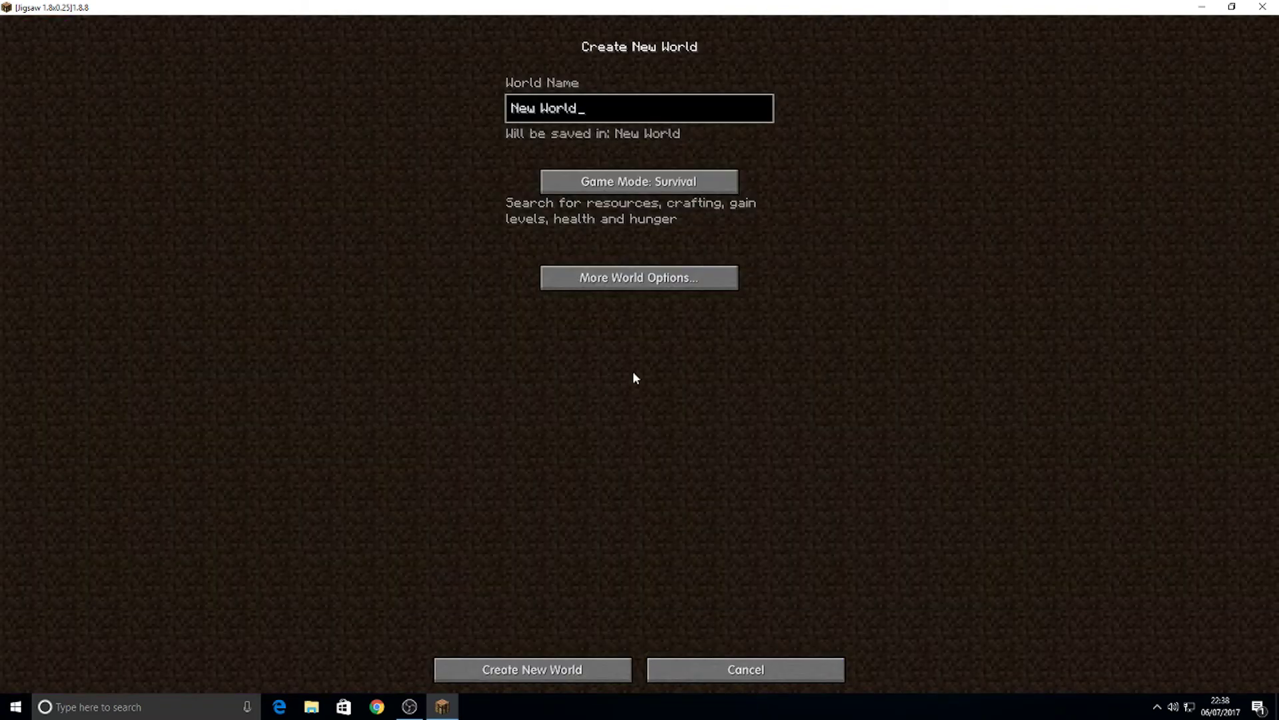
left_click(618, 186)
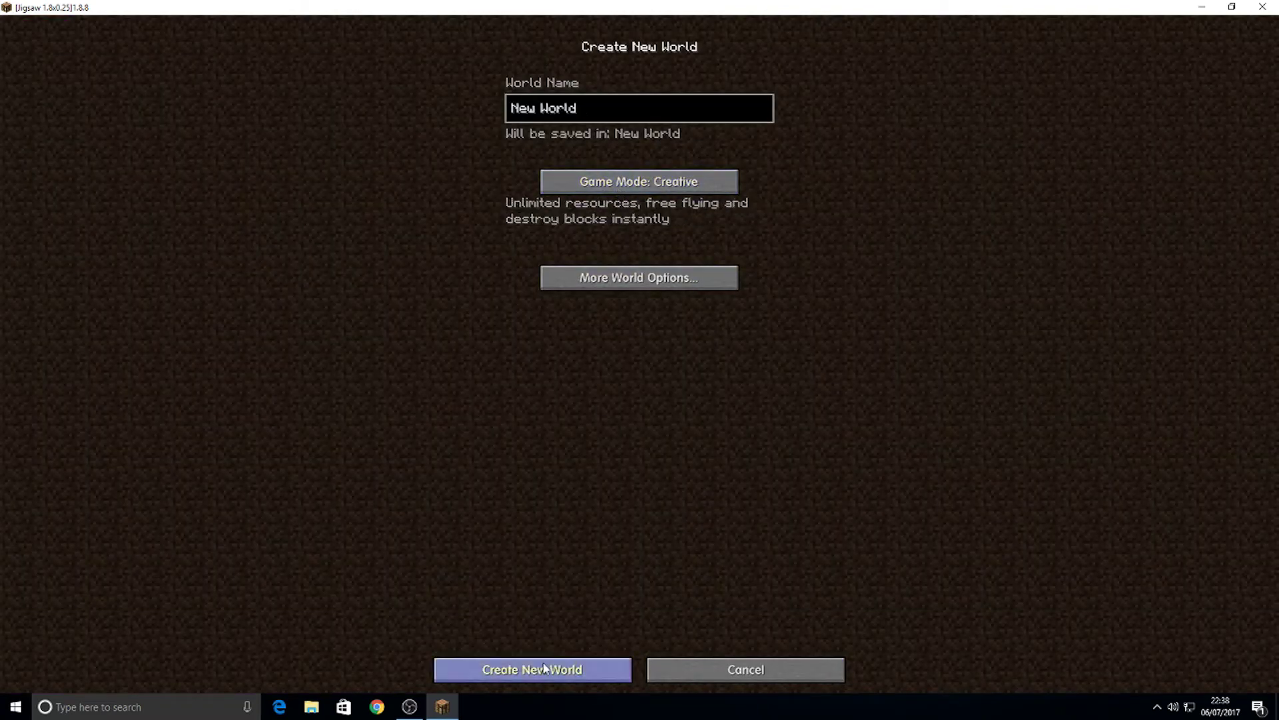
left_click(560, 669)
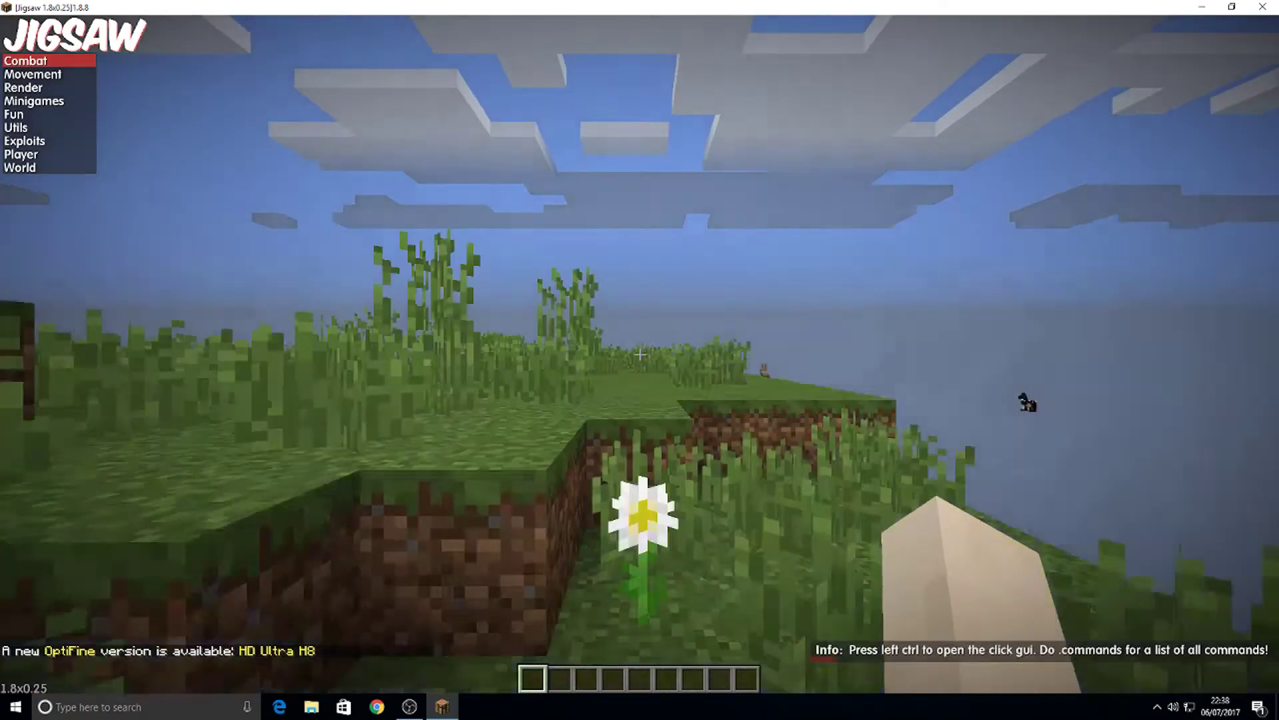
Step: Walk briefly, then open and close the Jigsaw click GUI with Left Ctrl
key("w")
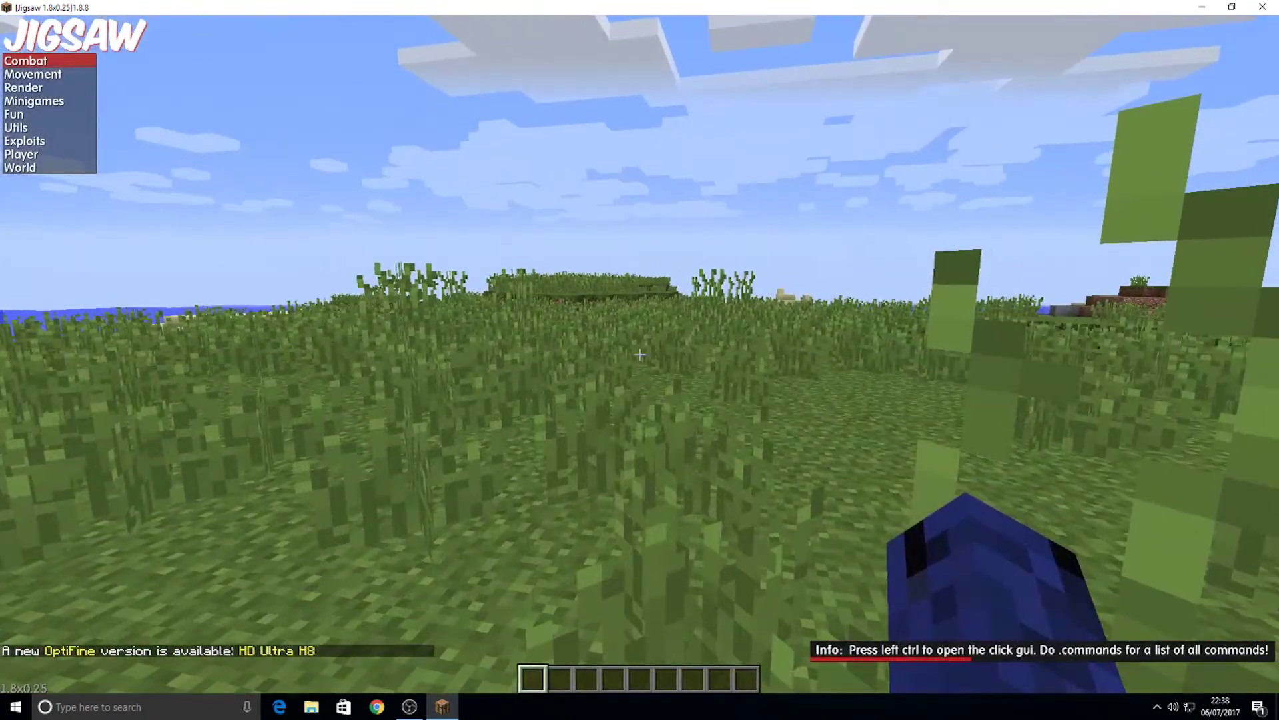
key("ctrl")
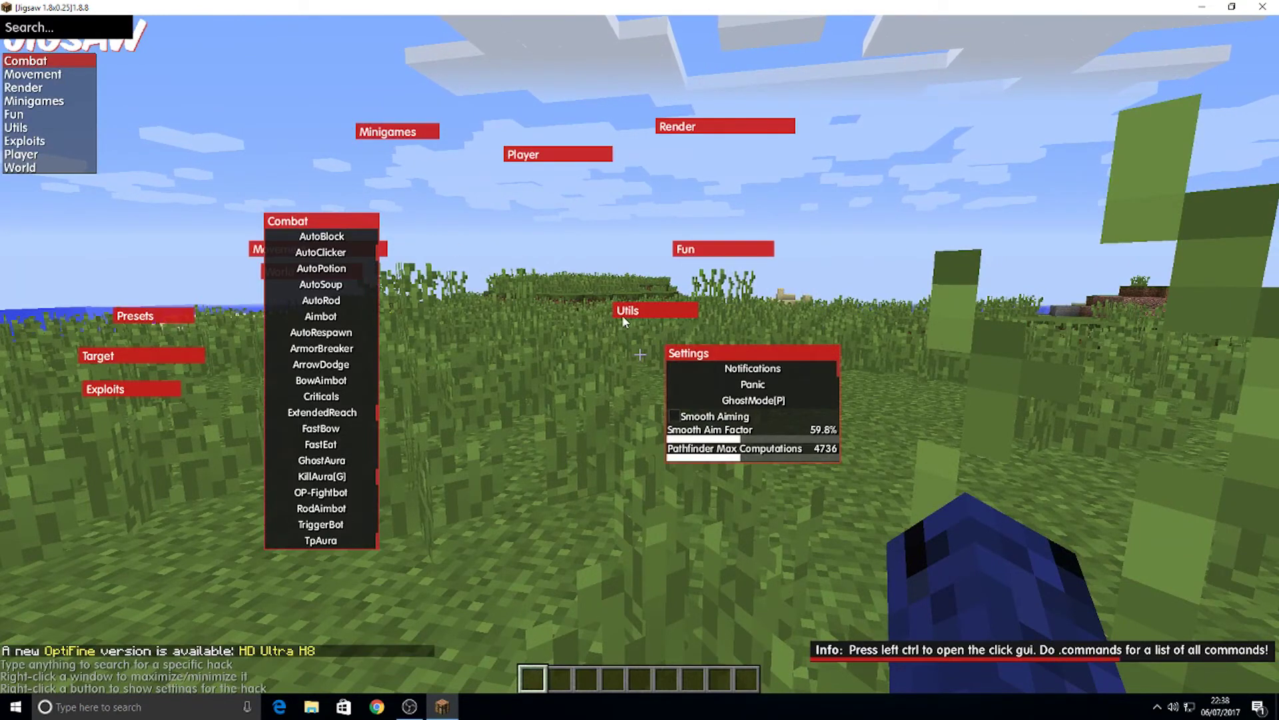
key("Escape")
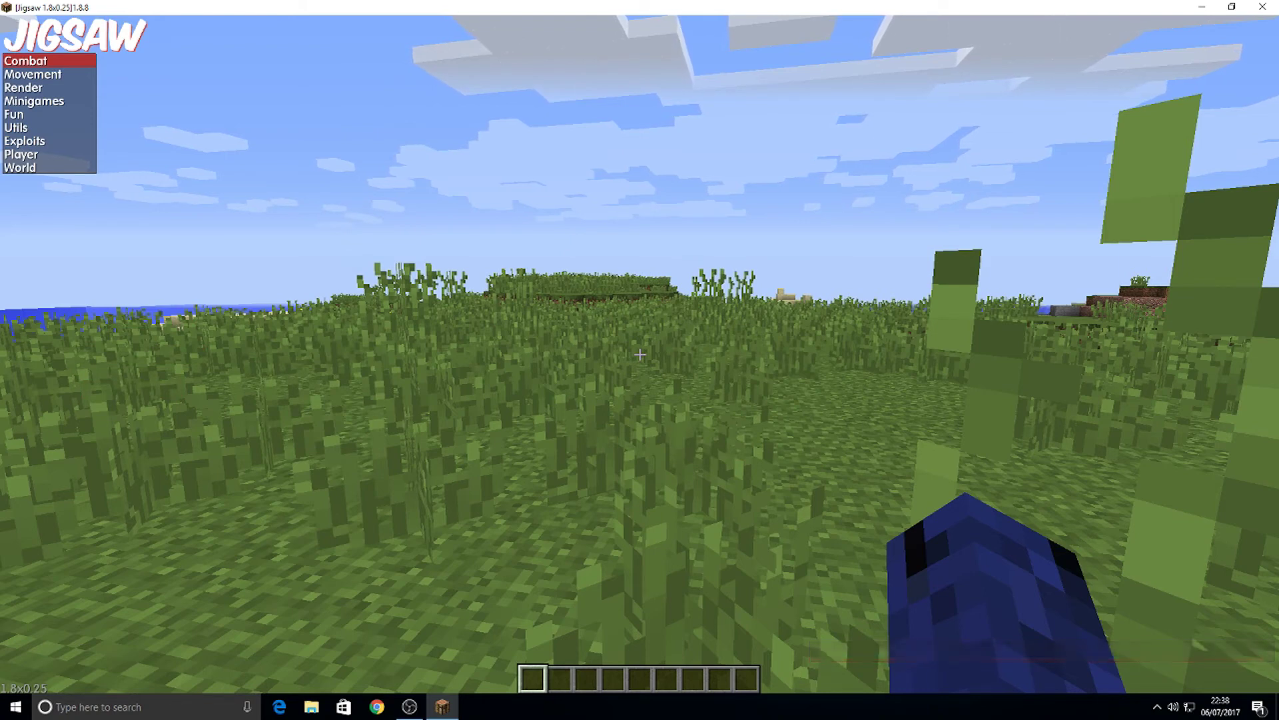
Step: Navigate the Tab GUI with arrow keys into Movement, down to the Speed module
key("Right")
key("Left")
key("Down")
key("Up")
key("Down")
key("Down")
key("Down")
key("Up")
key("Up")
key("Up")
key("Right")
key("Left")
key("Down")
key("Right")
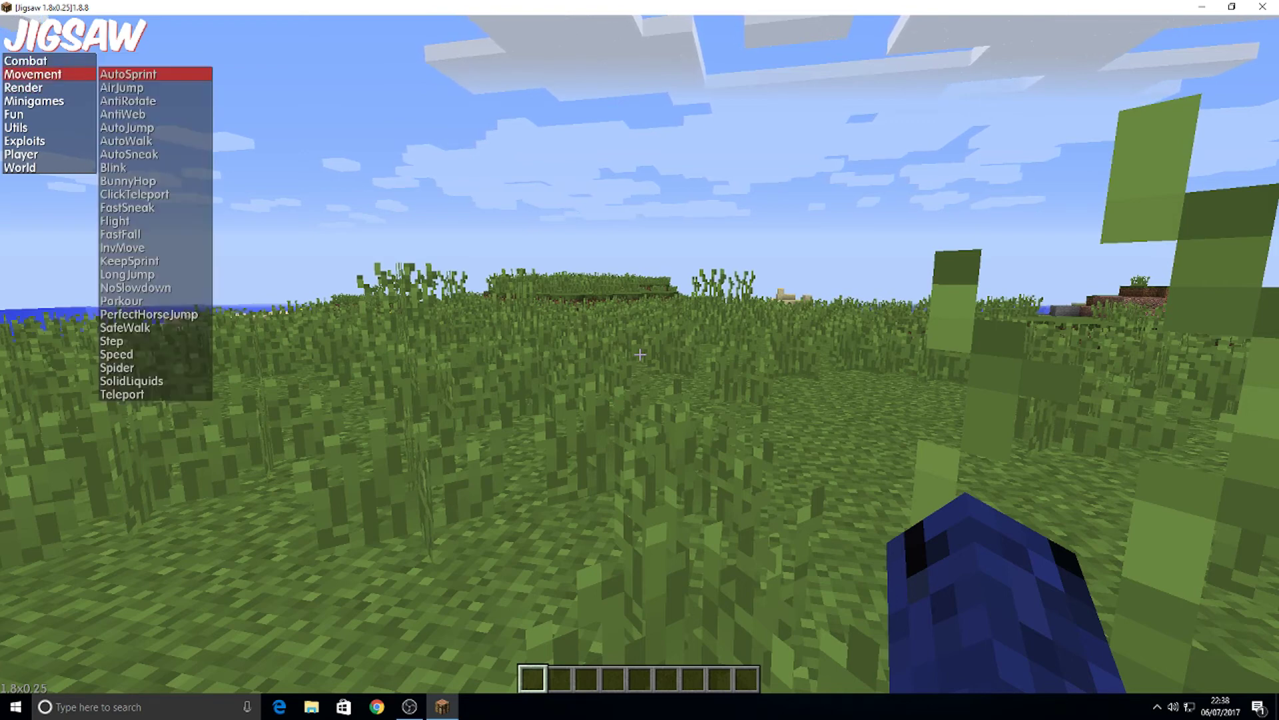
key("Down")
key("Down")
key("Down")
key("Down")
key("Down")
key("Down")
key("Down")
key("Down")
key("Down")
key("Down")
key("Down")
key("Down")
key("Down")
key("Down")
key("Down")
key("Down")
key("Down")
key("Down")
key("Down")
key("Down")
key("Down")
Step: Toggle Speed on and sprint across the grassland down into the stone ravine
key("Return")
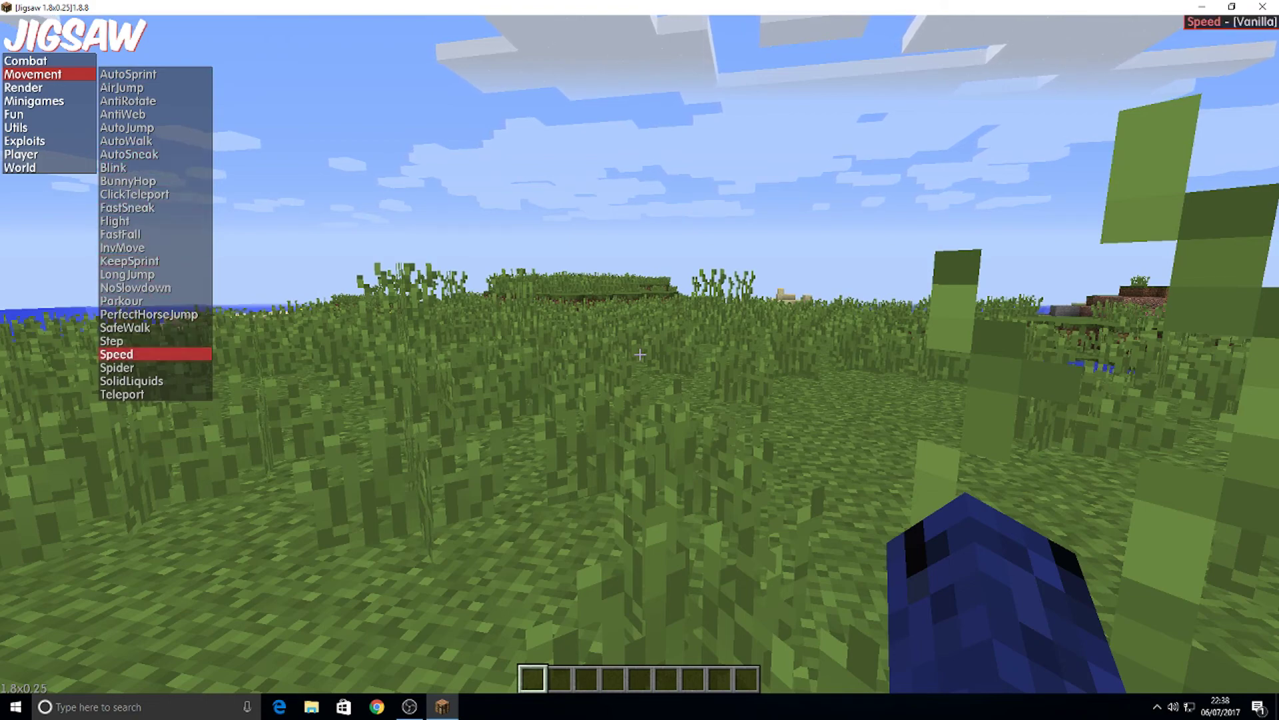
key("w")
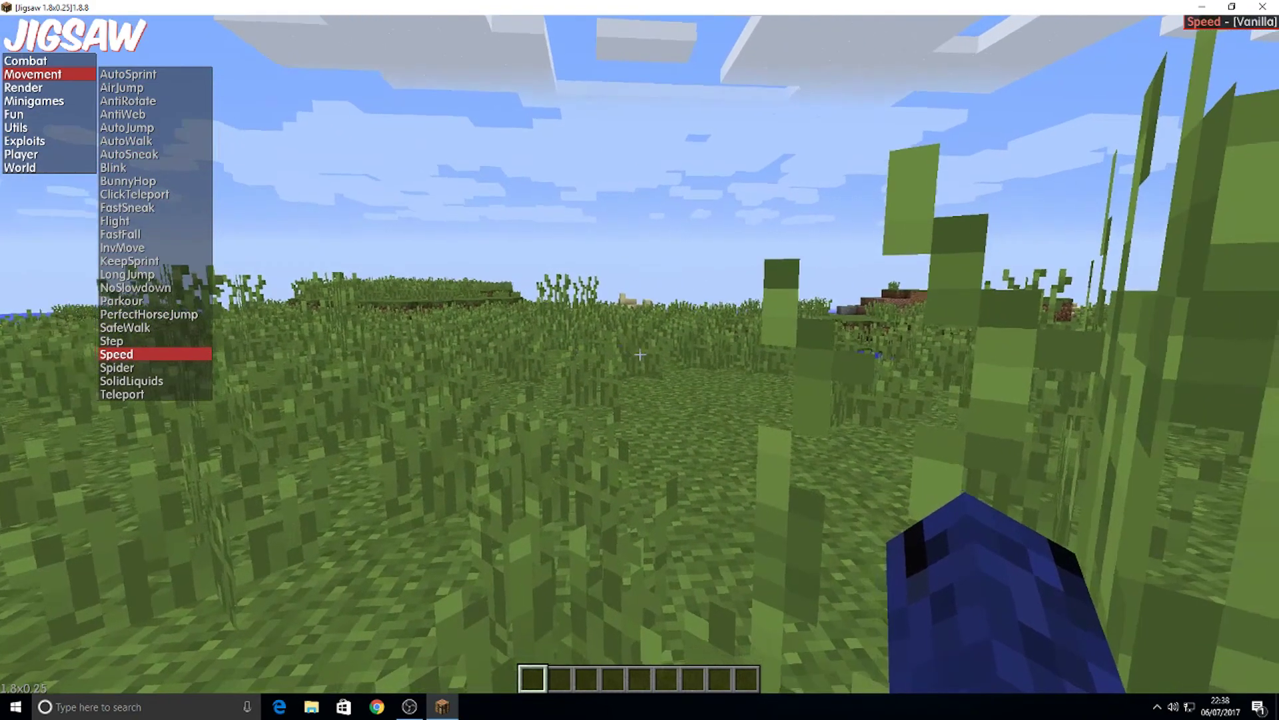
key("w")
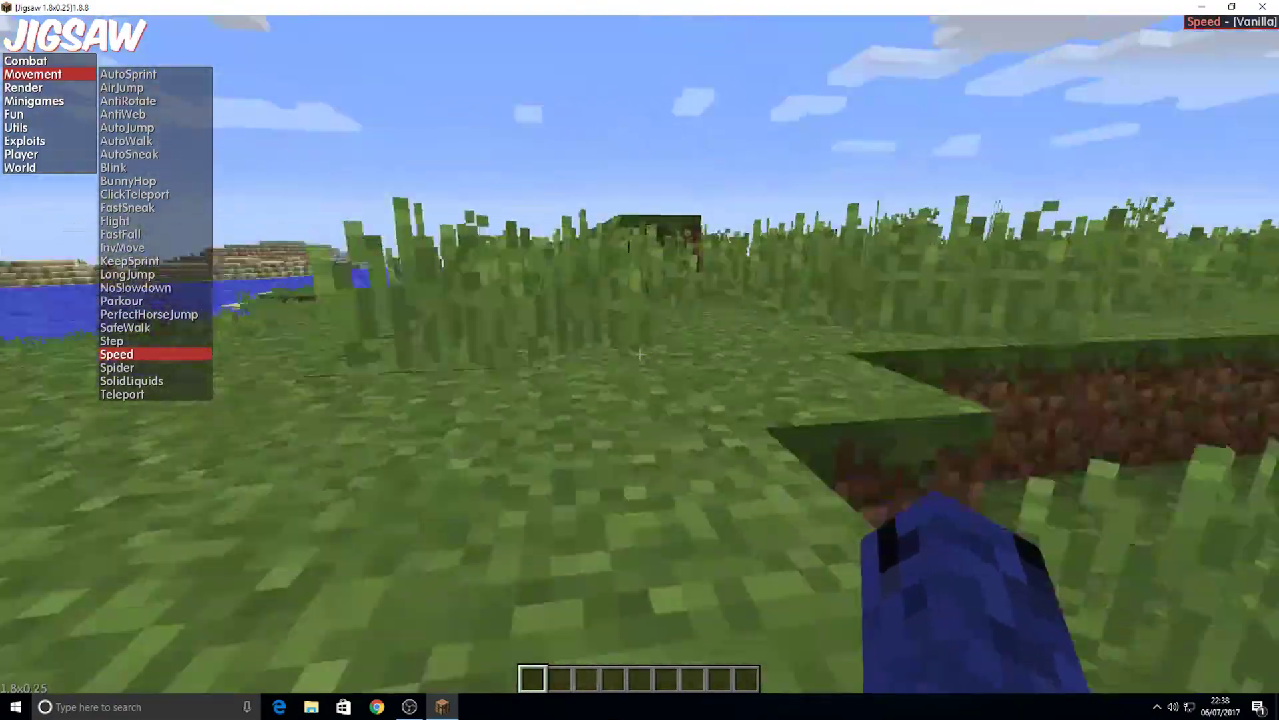
key("w")
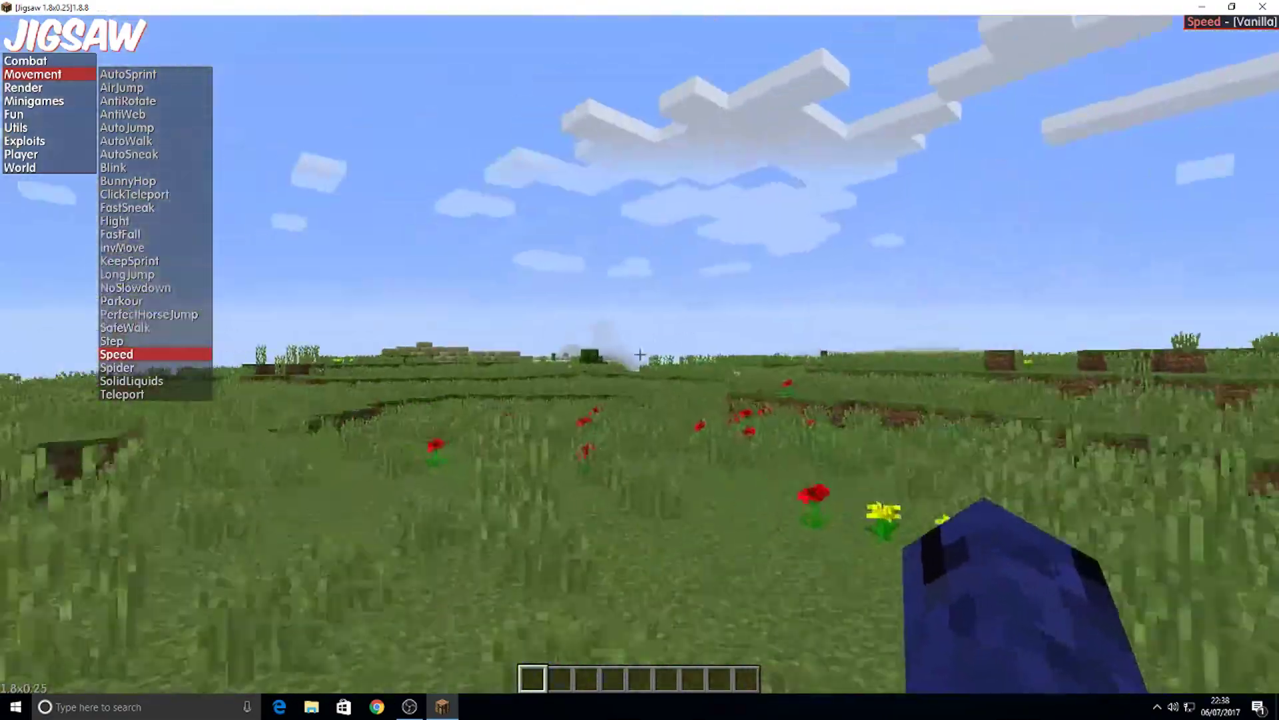
key("w")
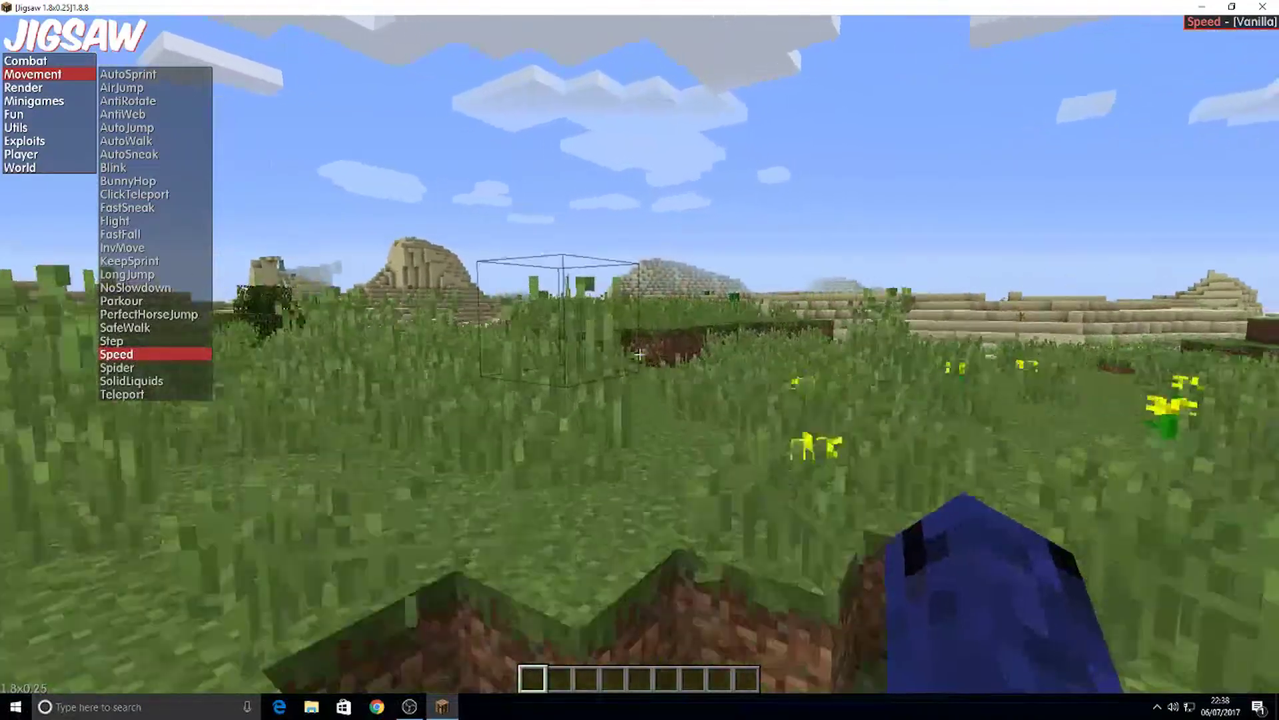
key("w")
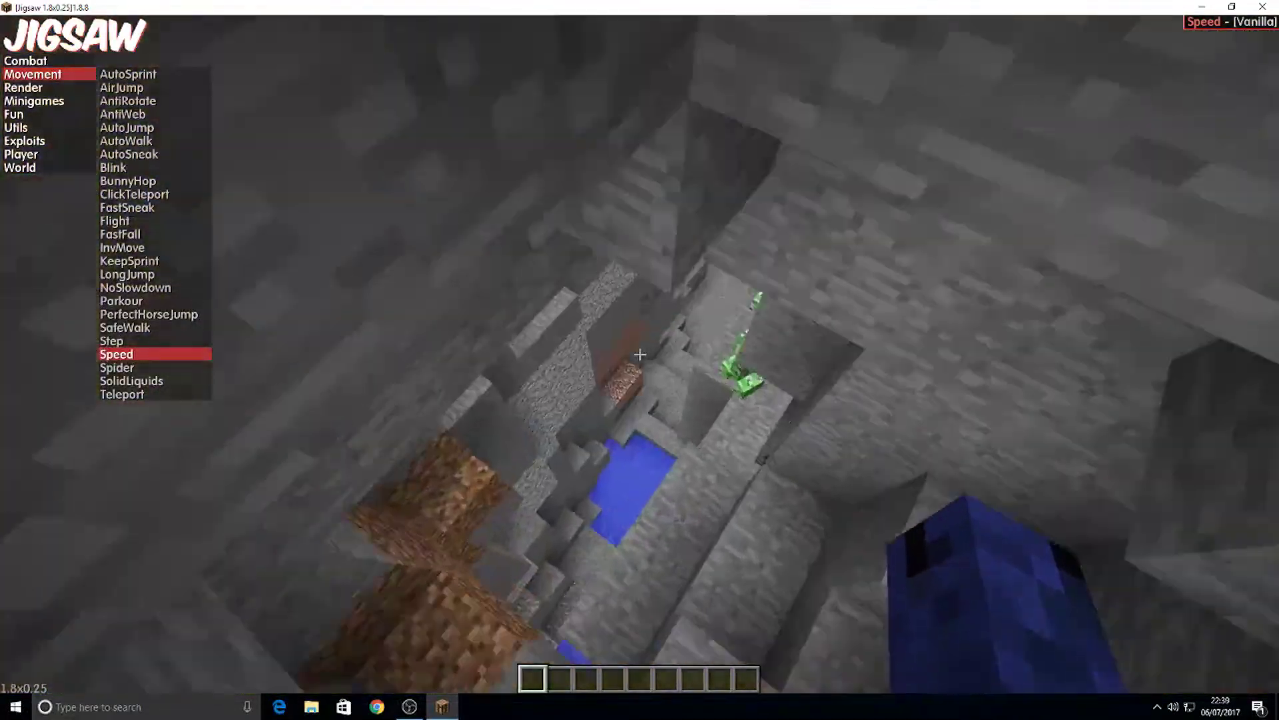
key("w")
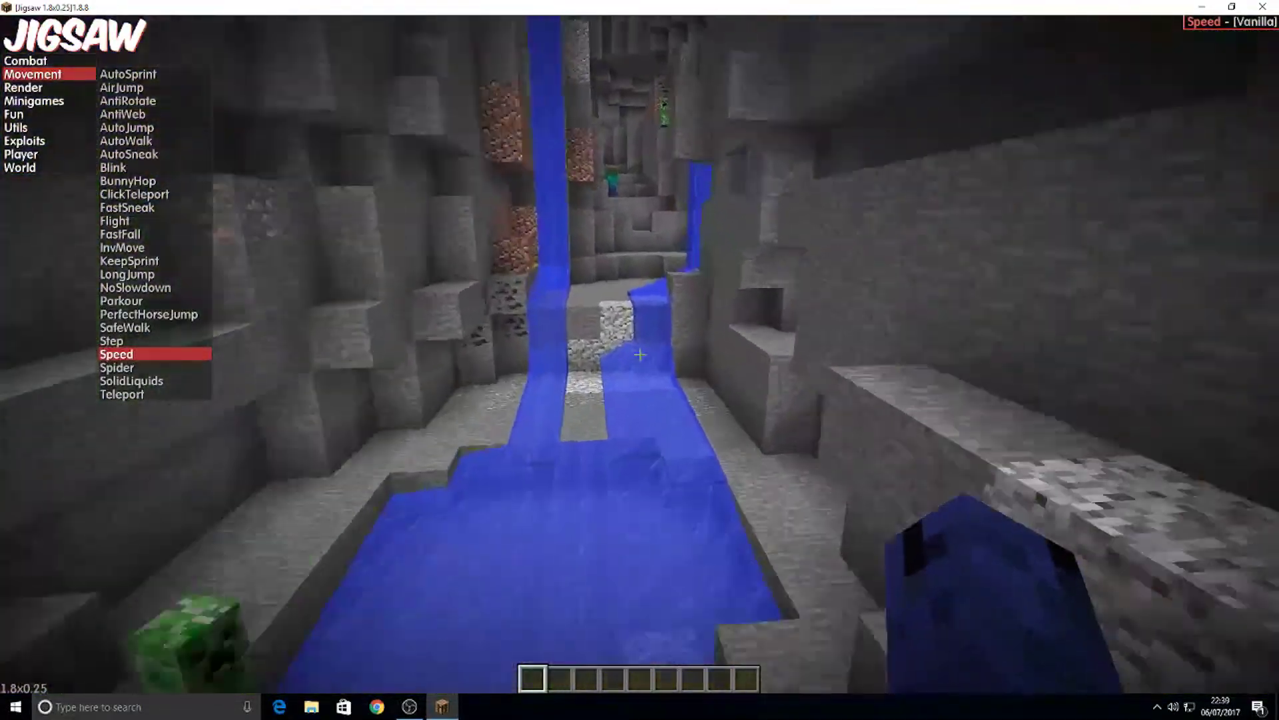
Step: Continue through the ravine's water channel and cave toward the waterfall basin
key("w")
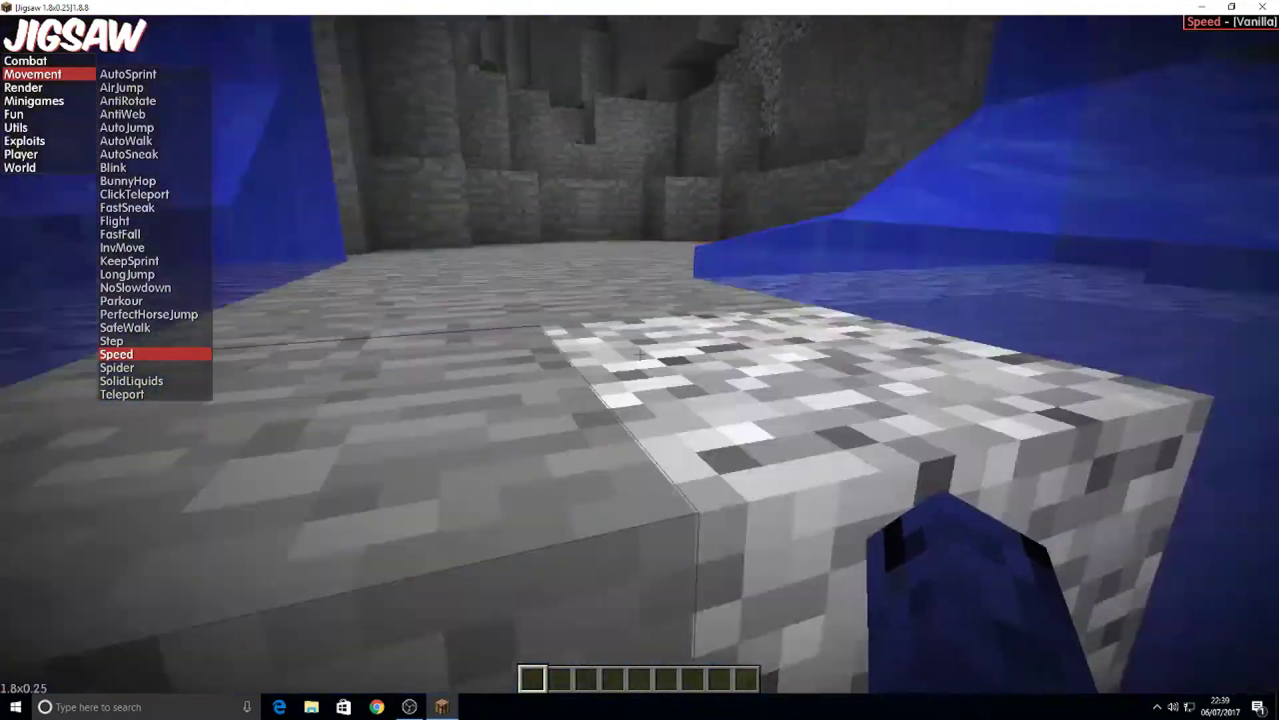
key("w")
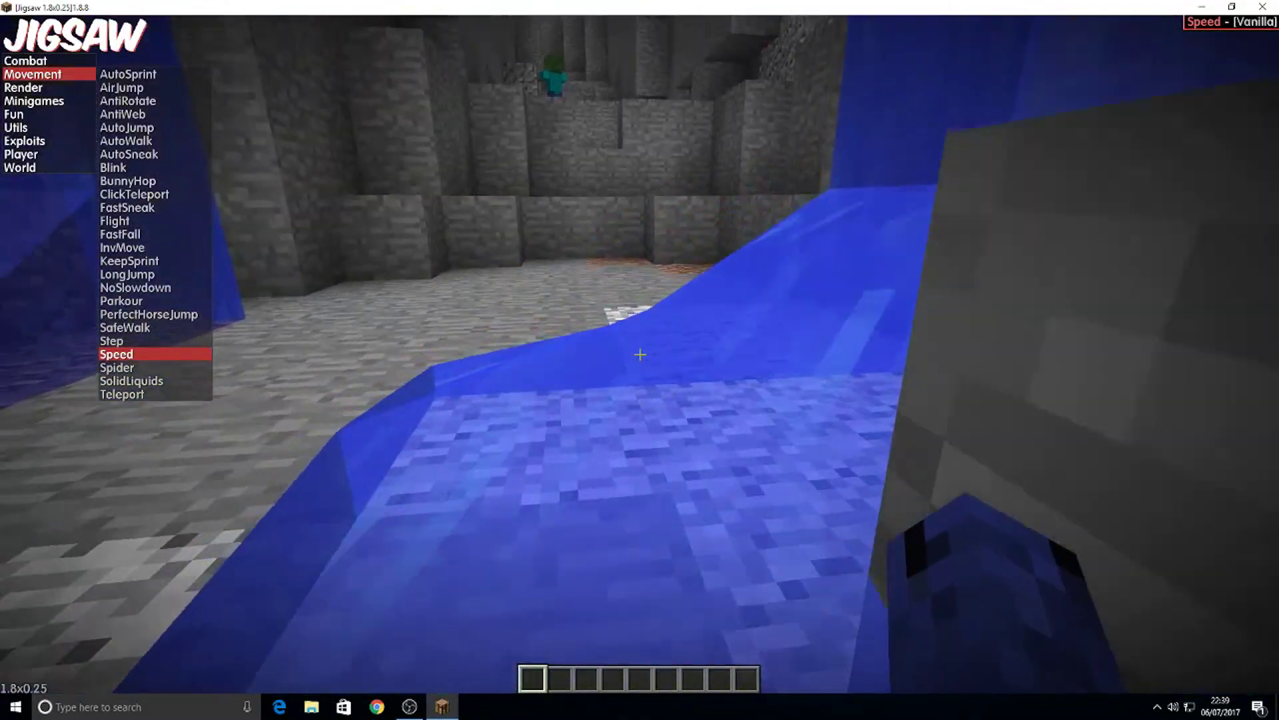
key("w")
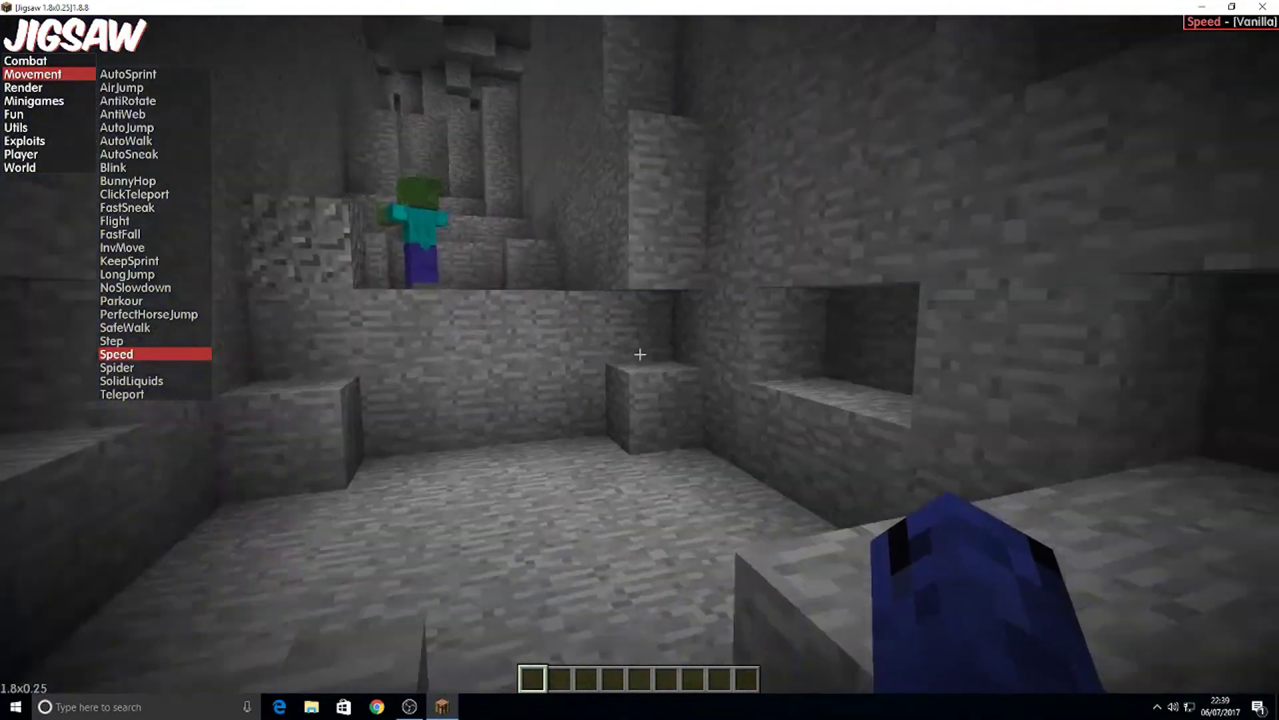
key("w")
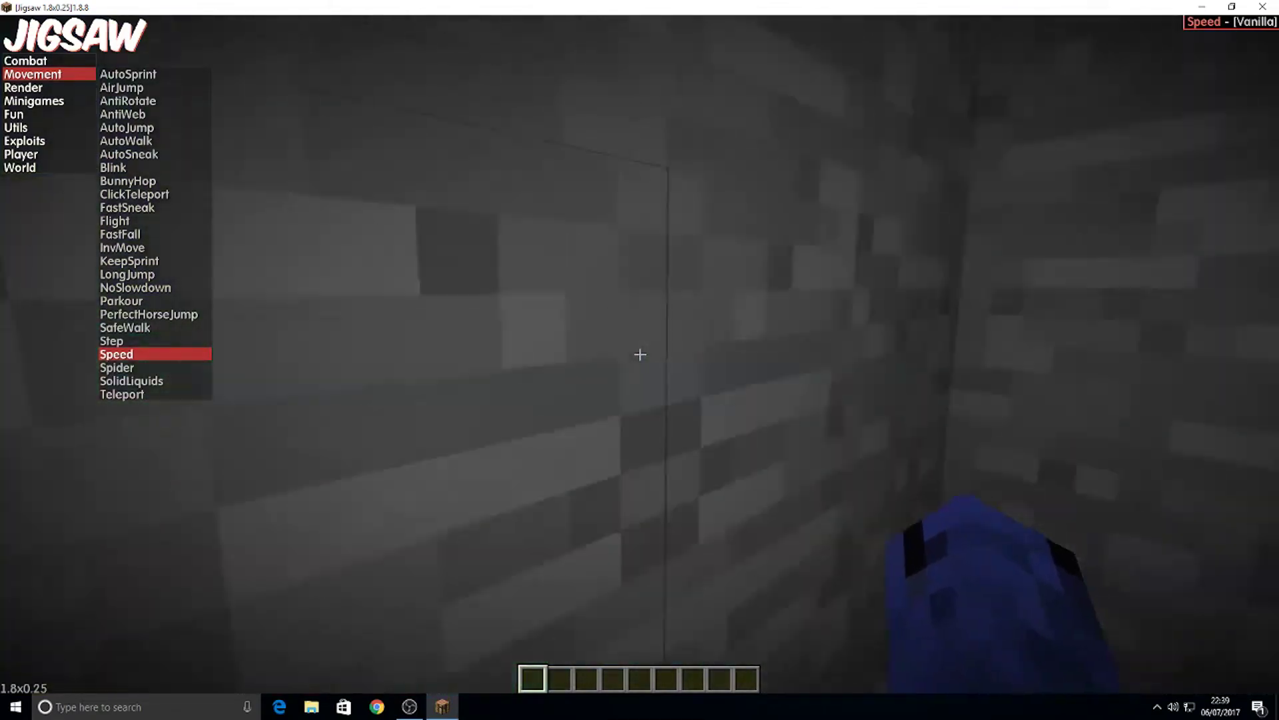
key("w")
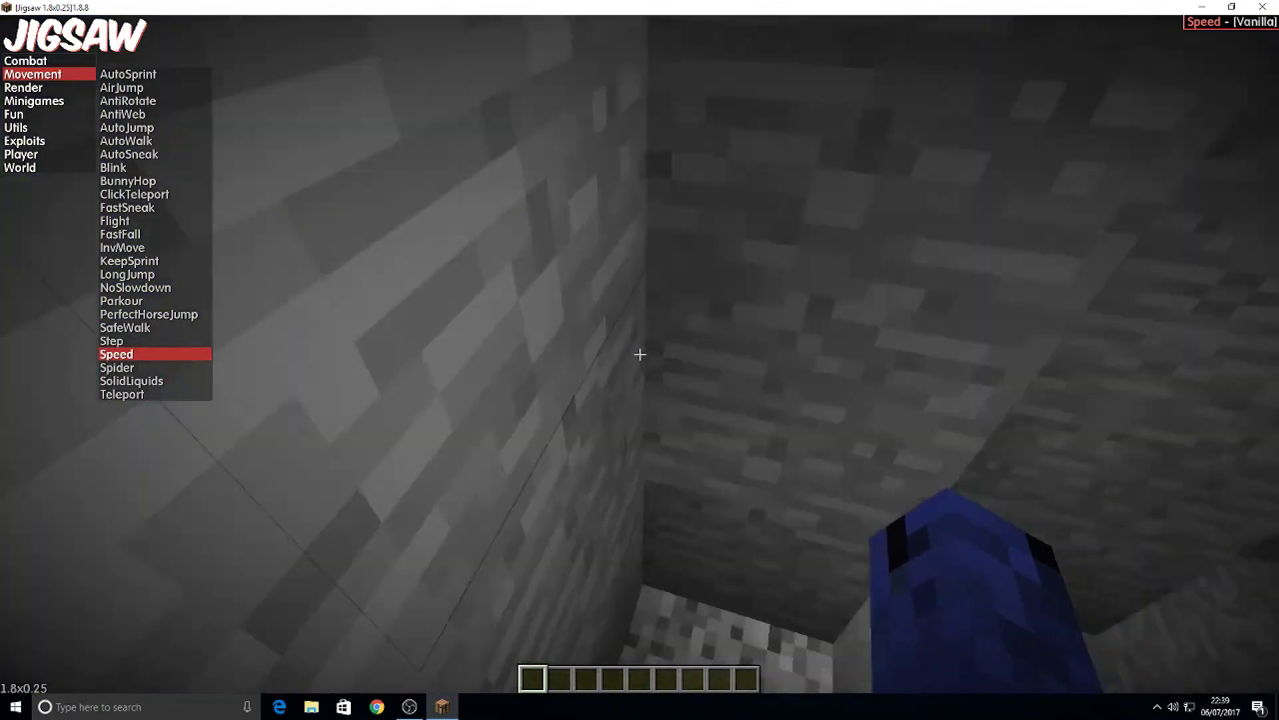
key("w")
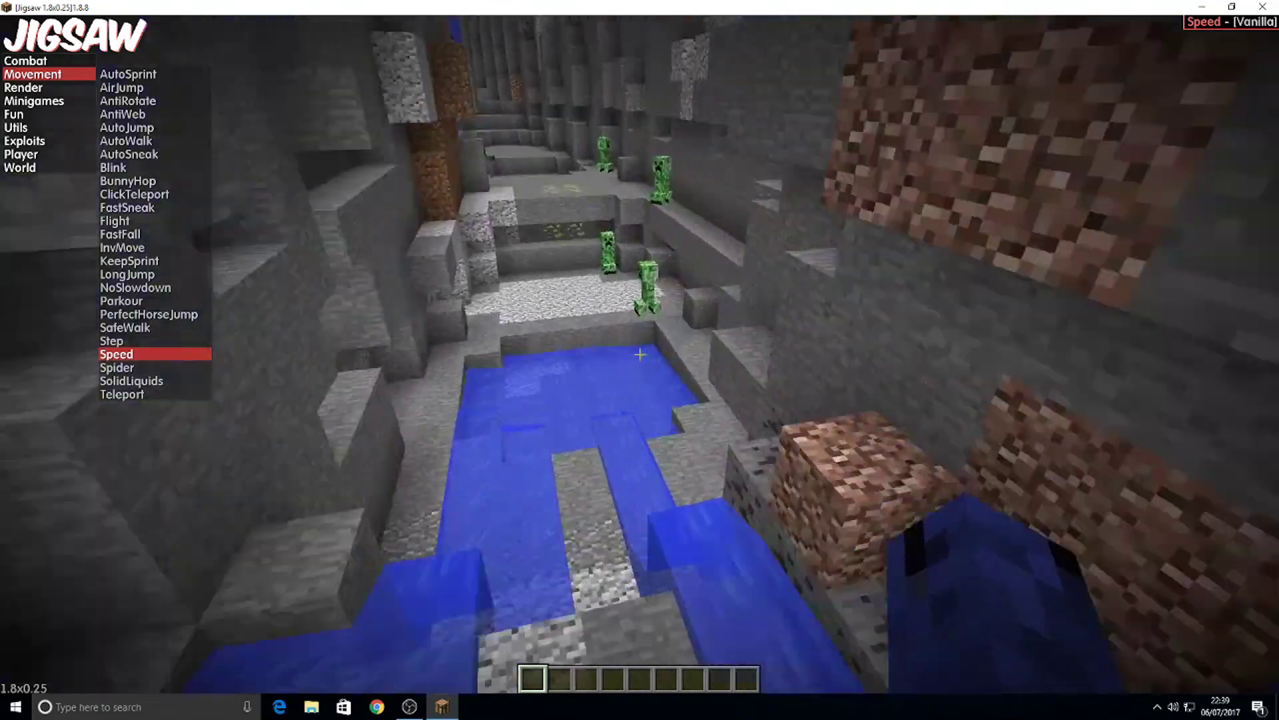
key("w")
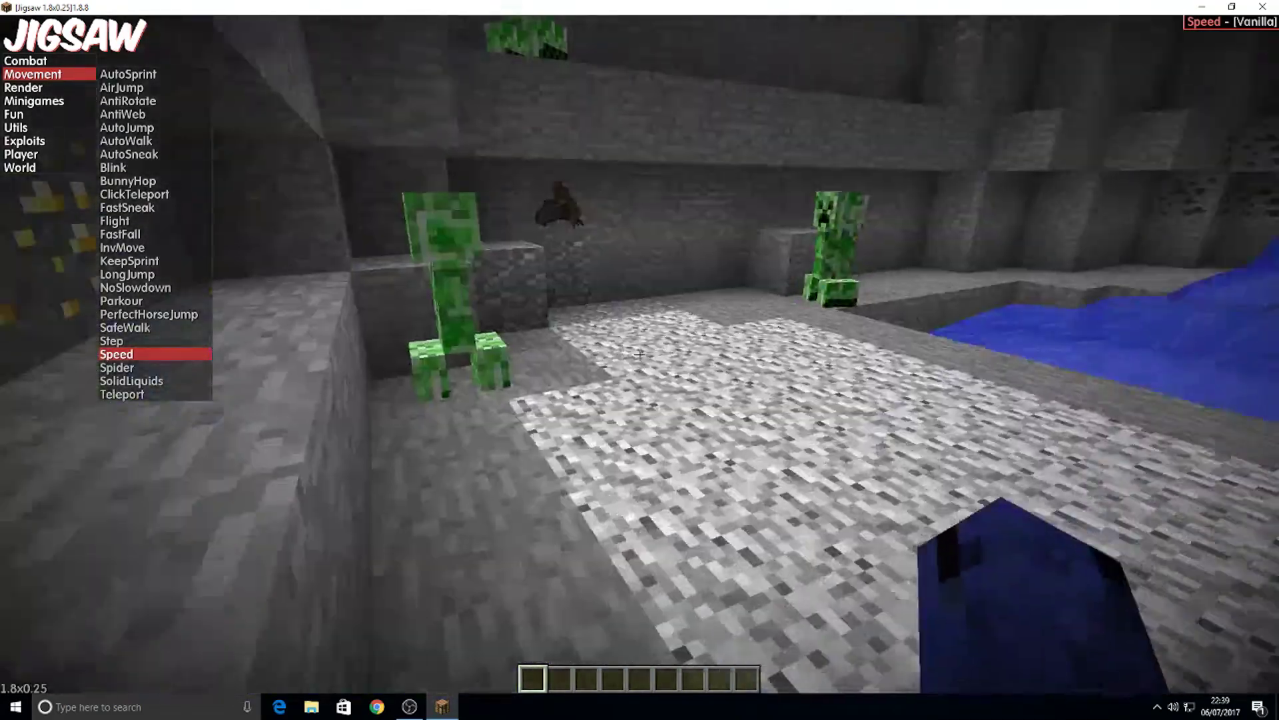
key("w")
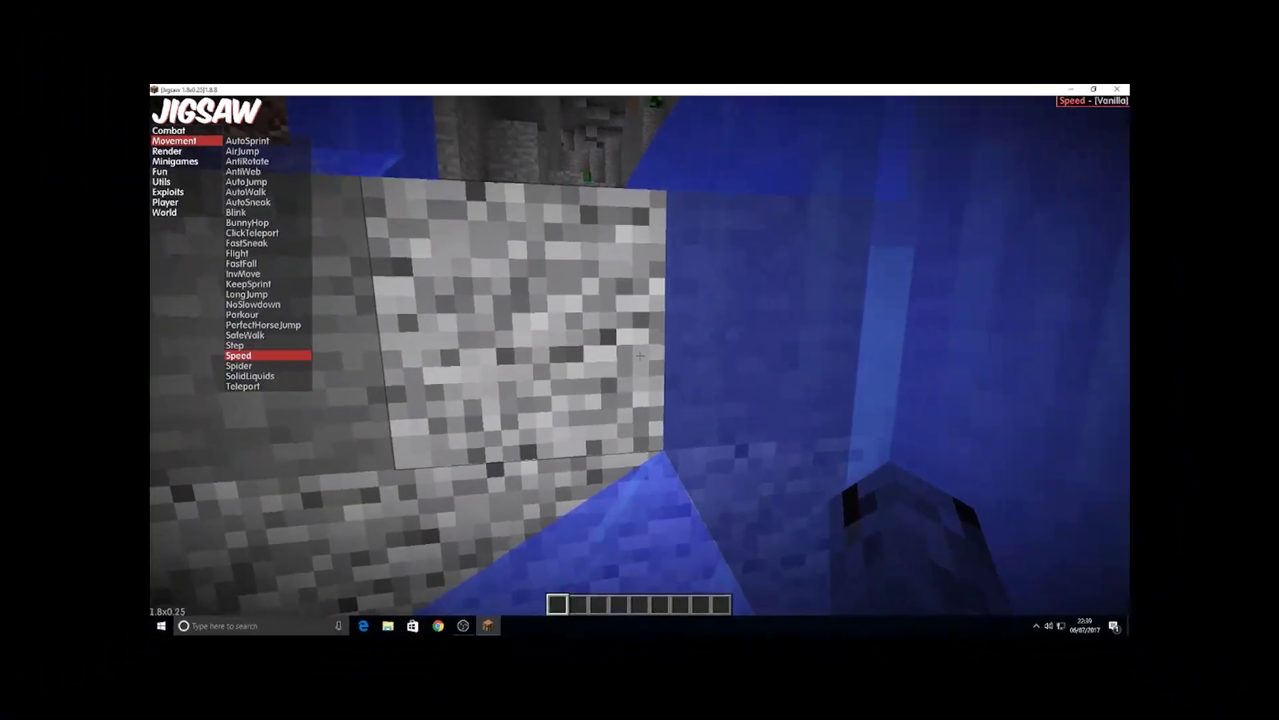